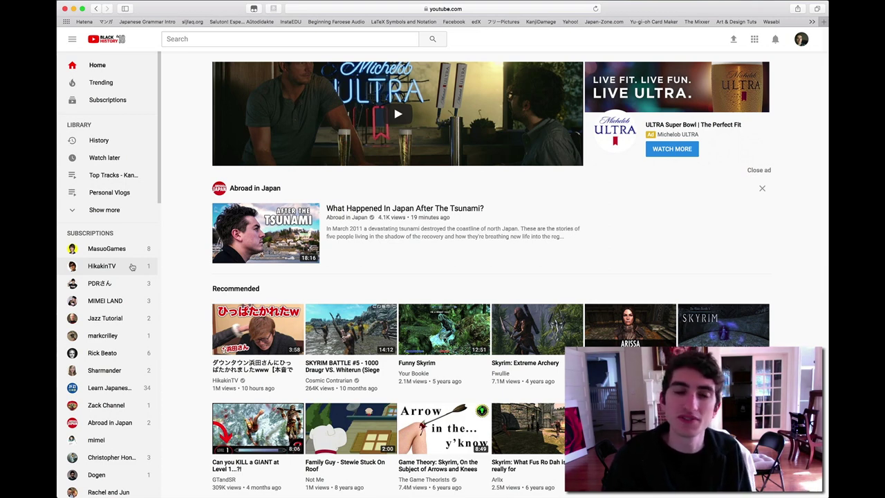
- Open the taxi driver rant video (タクシー運転手にブチ切れました【愚痴動画】) from the HikakinTV channel and pause its playback
left_click(132, 267)
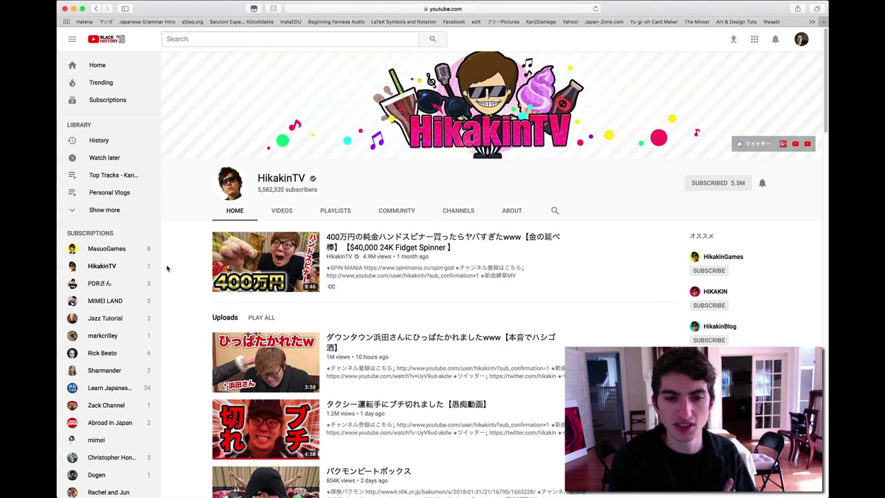
scroll(167, 268, "down", 5)
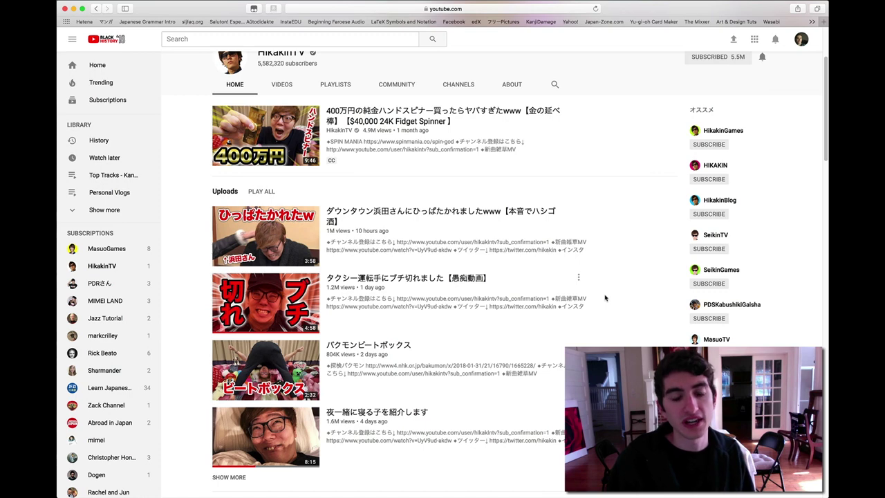
left_click(424, 281)
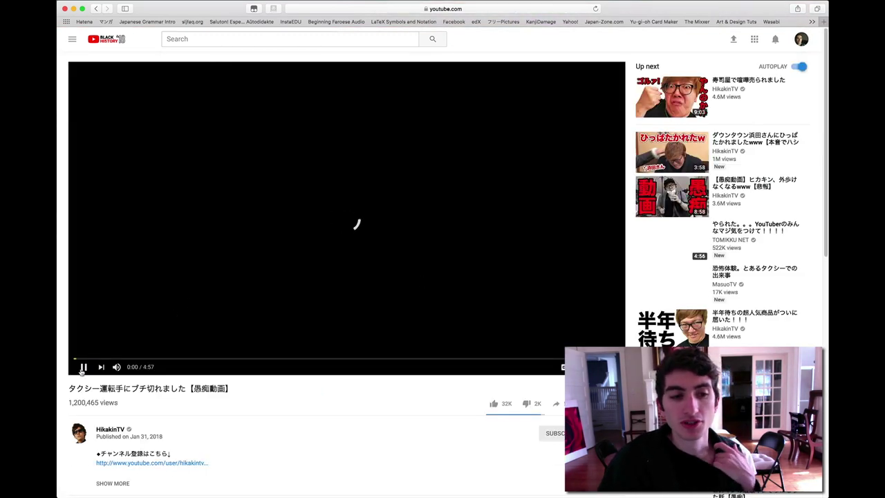
left_click(85, 367)
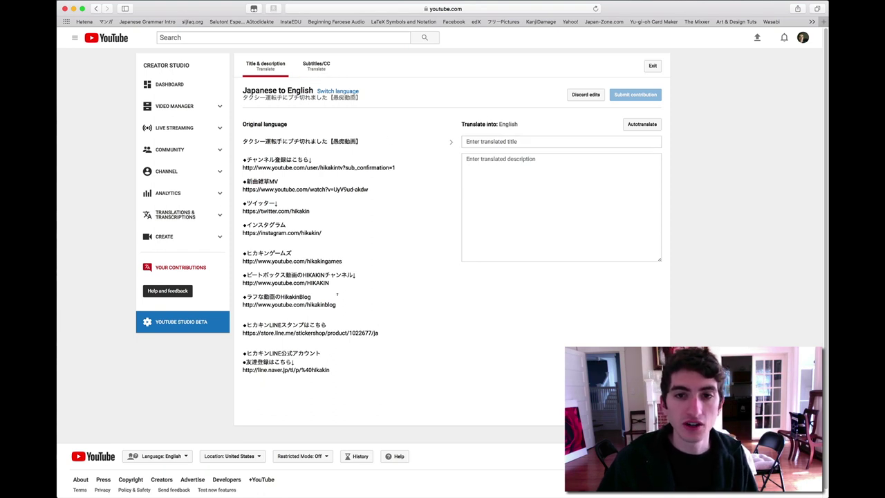
- Start the English title translation with "Taxi Driver Infuriation!!! ("
left_click(517, 141)
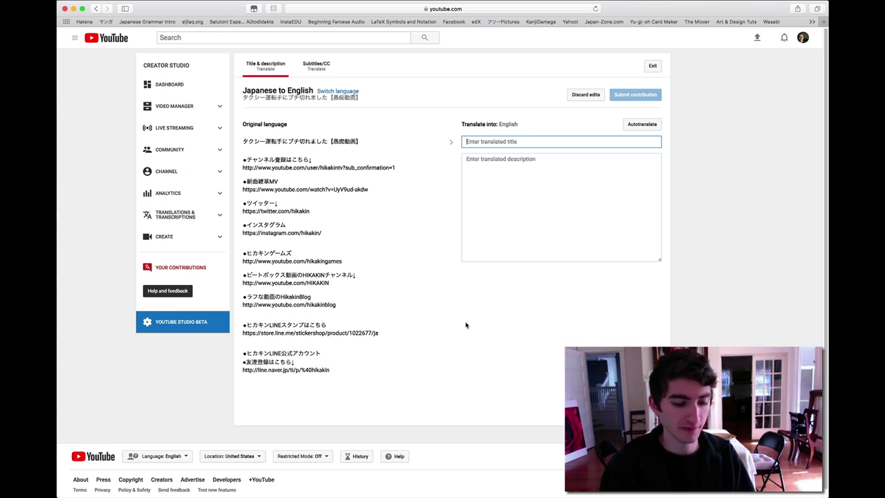
type("Taxi ")
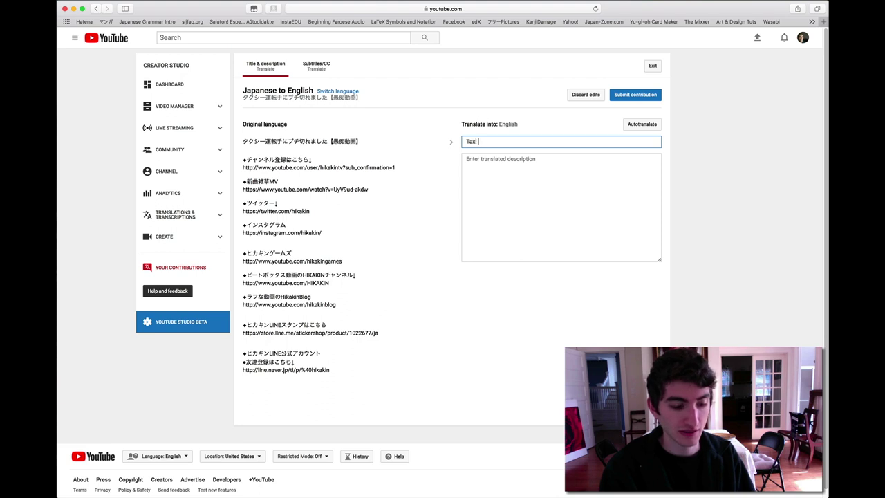
type("Driver Infuriat")
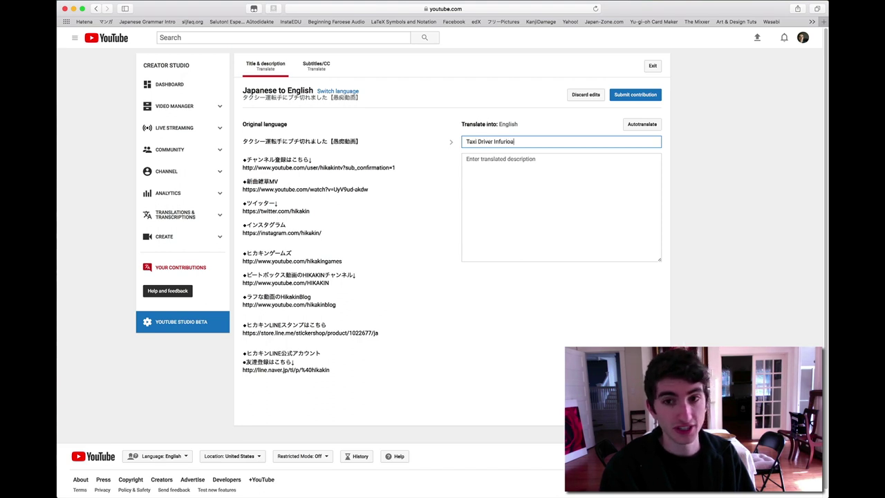
type("ing")
key("BackSpace")
key("BackSpace")
key("BackSpace")
key("BackSpace")
key("BackSpace")
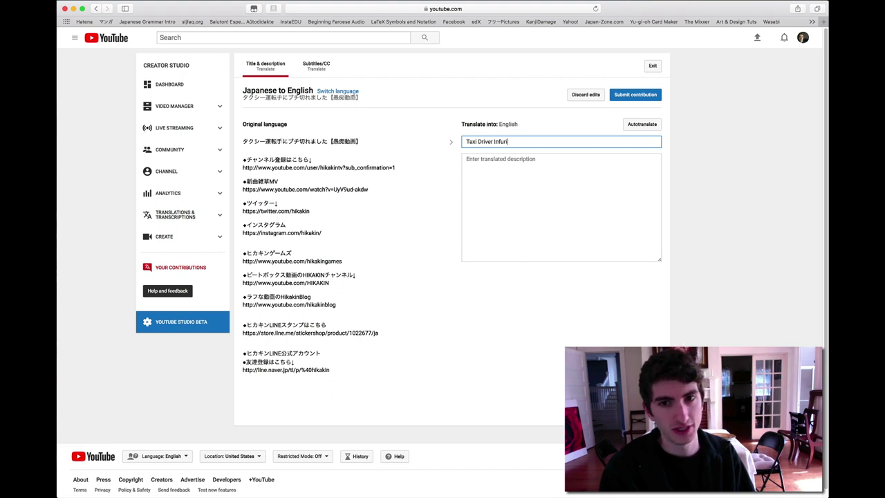
type("ation!!! ")
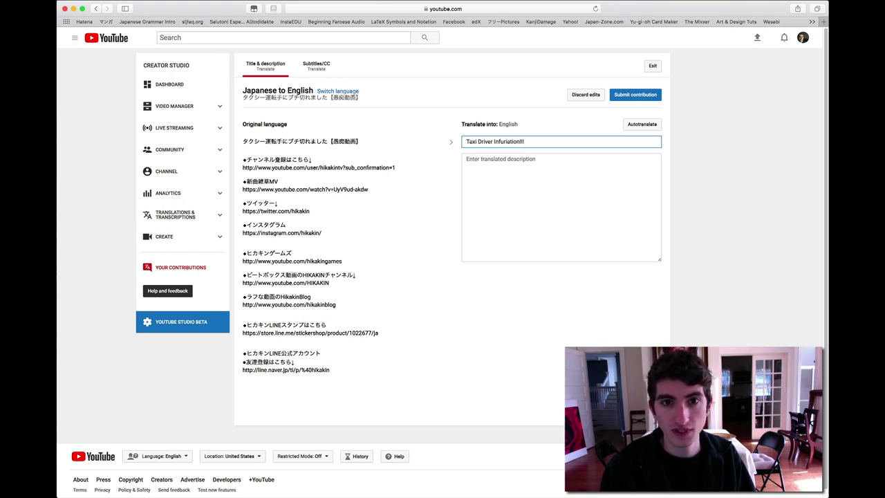
type("(")
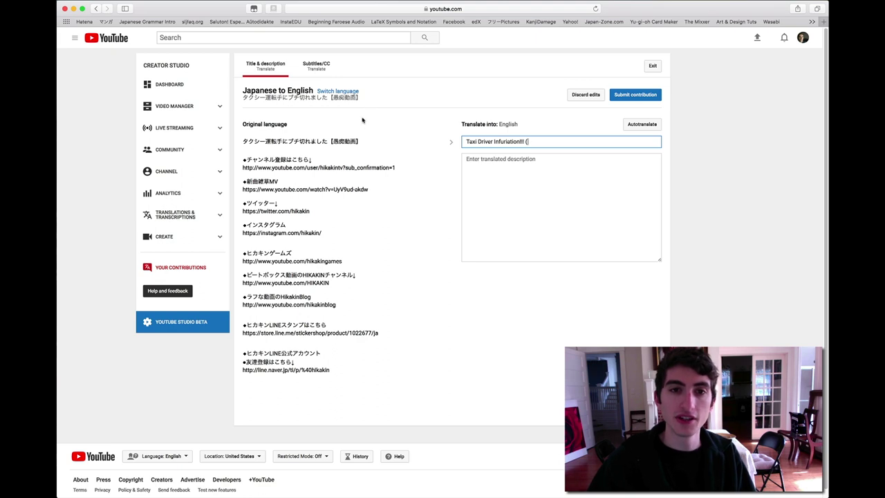
- Look up the meaning of 愚痴 in the original Japanese title with the pop-up dictionary
double_click(339, 140)
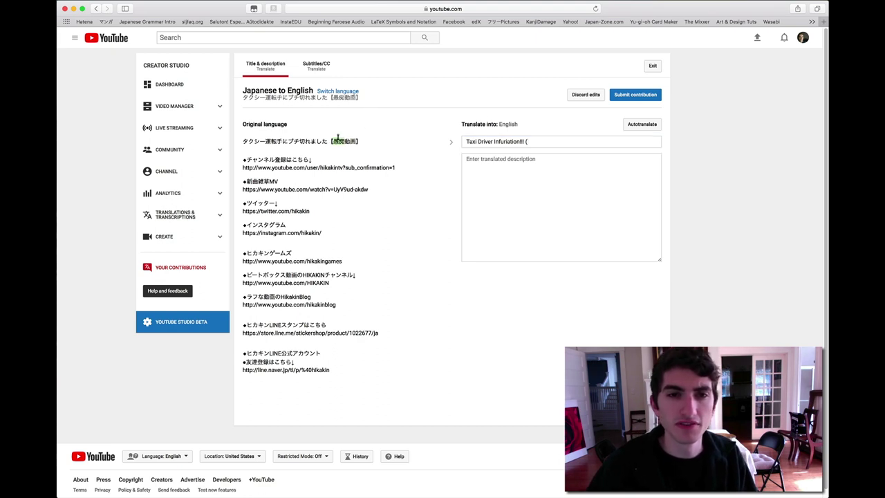
left_click(338, 136)
double_click(338, 139)
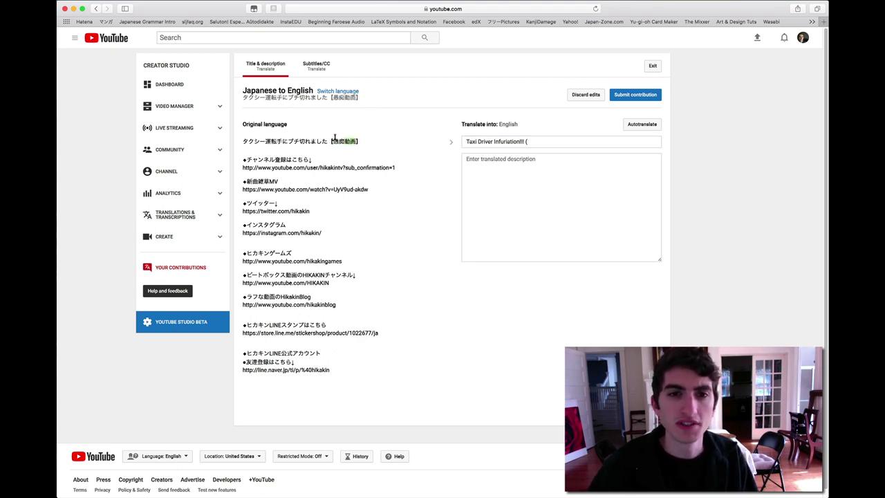
left_click(336, 137)
double_click(336, 139)
left_click(335, 137)
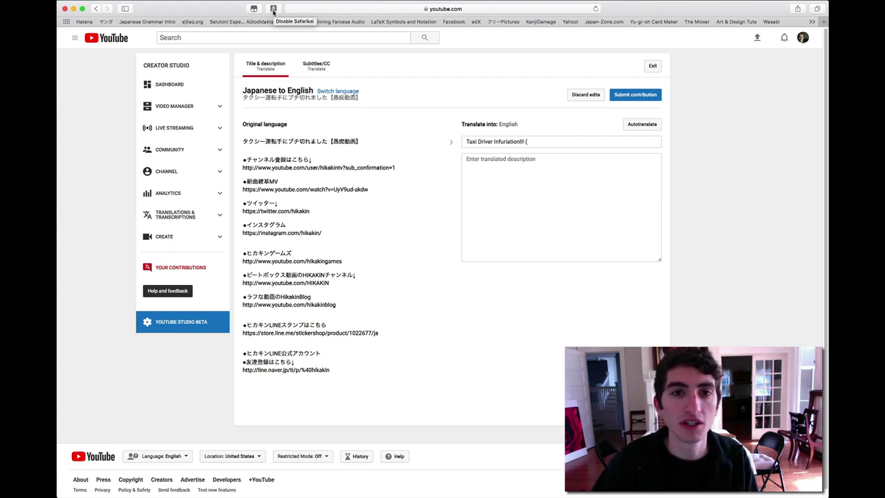
mouse_move(334, 141)
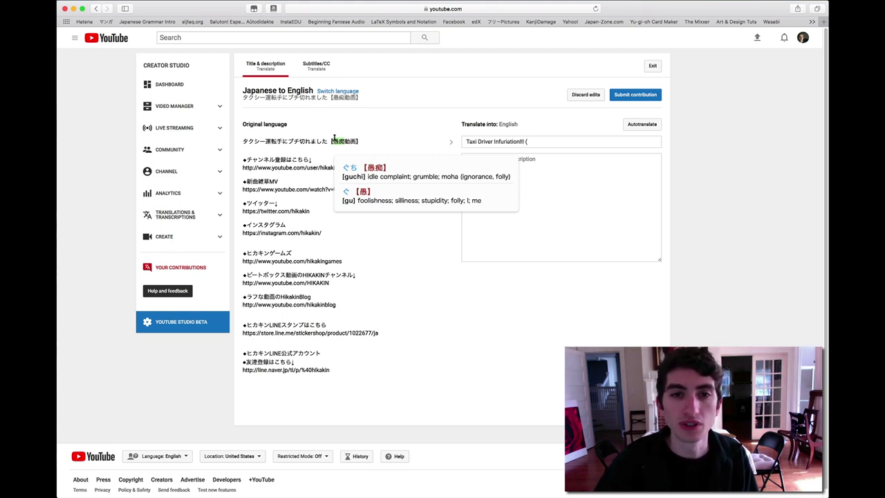
- Complete the English title with "ME COMPLAINING)" and move on to the translated description
left_click(576, 139)
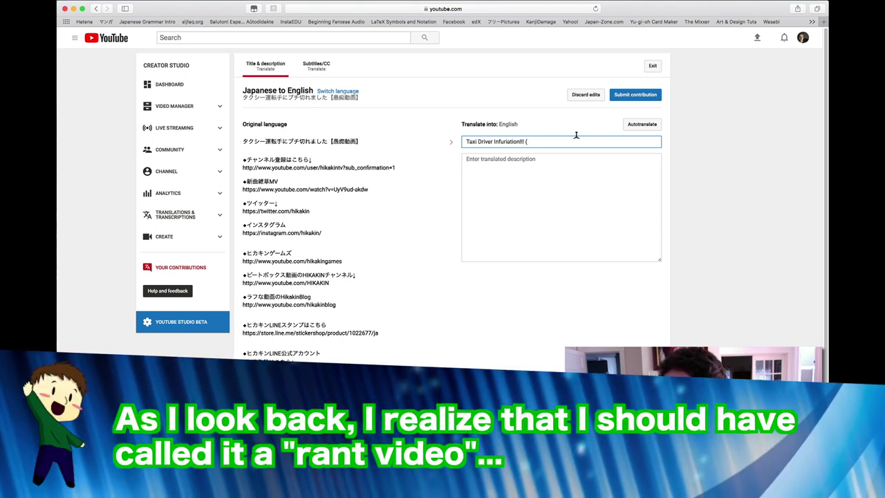
type("ME COMPLAINING")
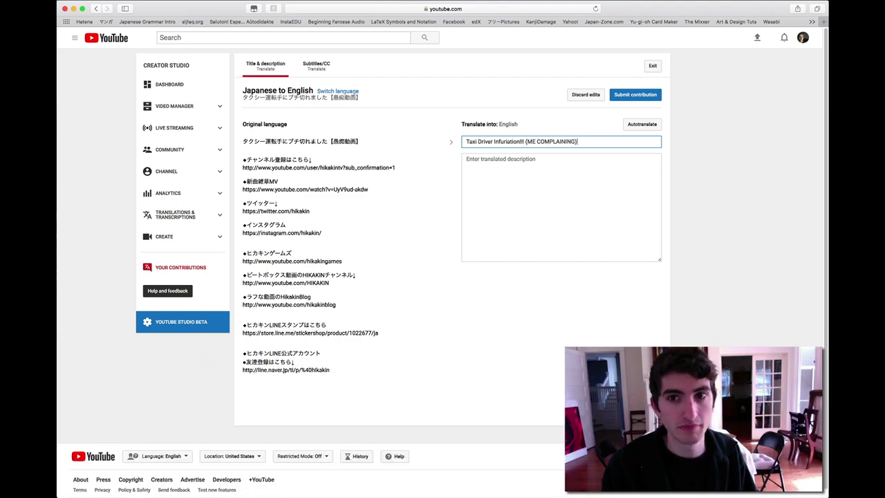
key("Tab")
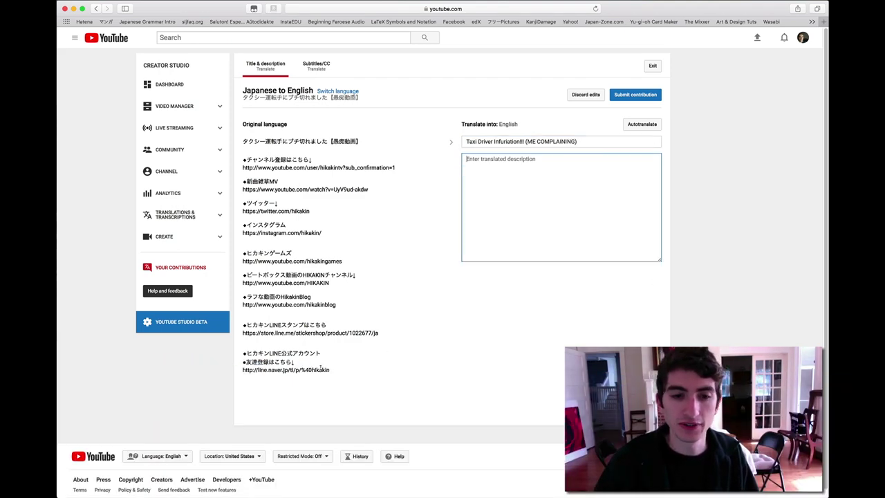
- Copy the whole original Japanese description into the translated description
left_click_drag(320, 368, 240, 157)
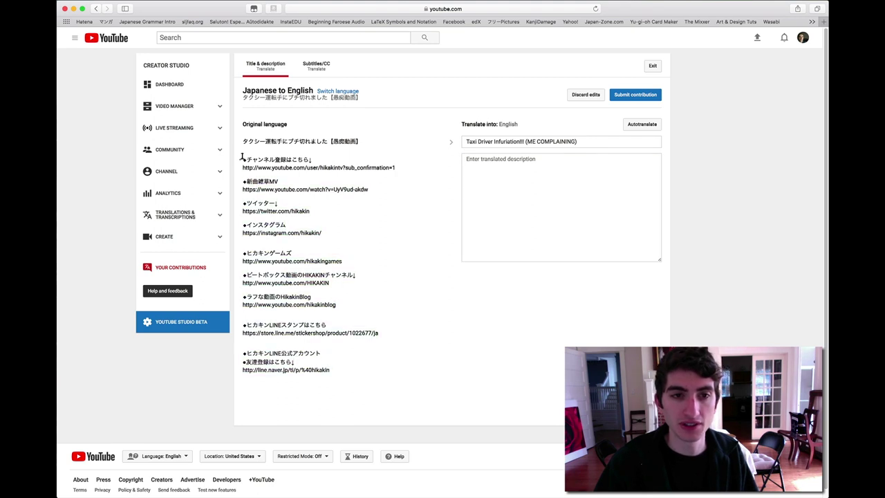
triple_click(242, 158)
key("super+c")
left_click(508, 212)
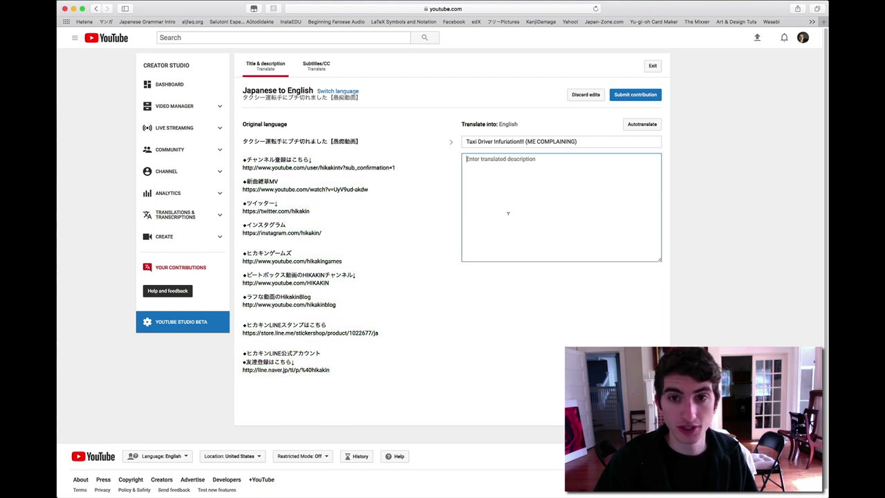
key("super+v")
- Replace the Japanese channel subscription heading in the translated description with "Subscribe Here:"
left_click_drag(537, 159, 472, 160)
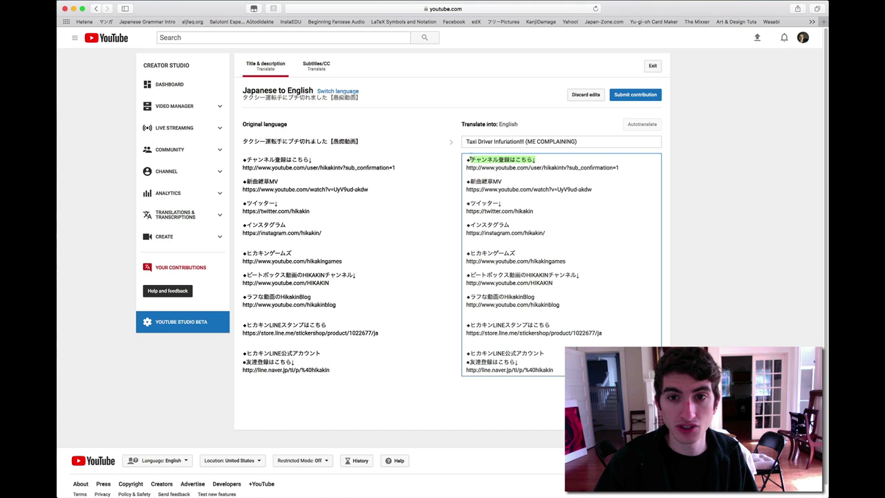
key("BackSpace")
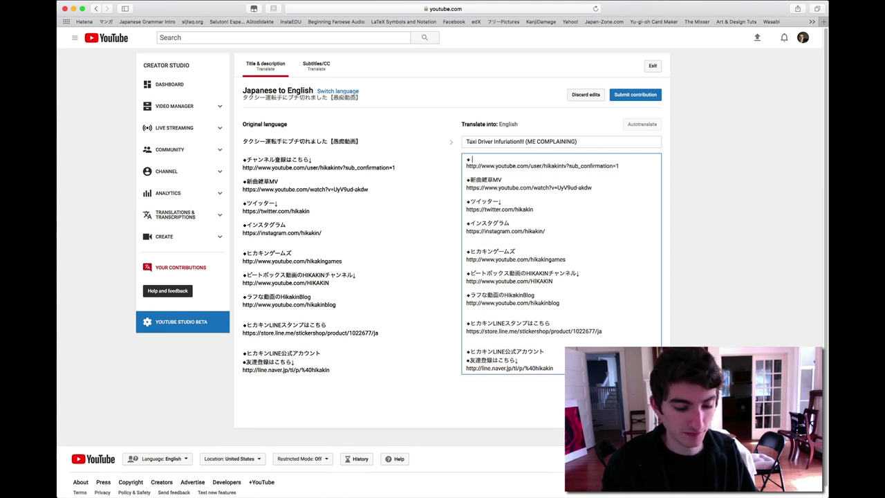
type("Subscribe to")
key("BackSpace")
key("BackSpace")
key("BackSpace")
type("Here:")
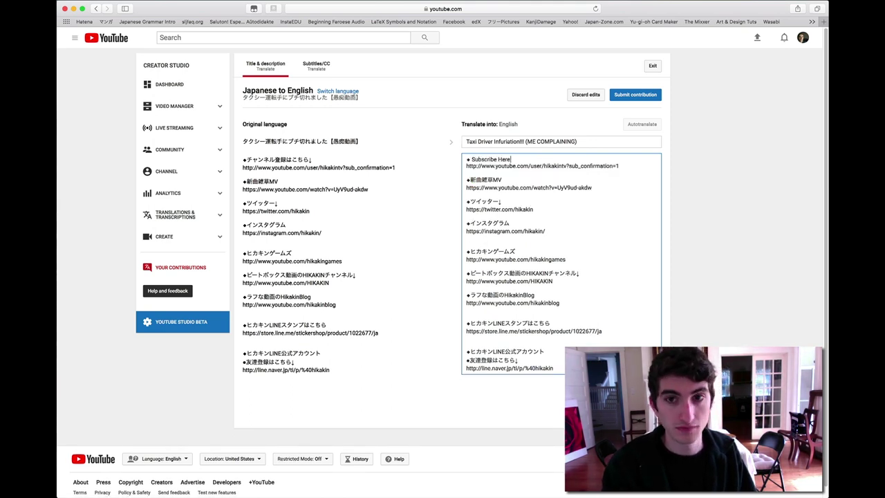
- Replace the Japanese new music video heading with "My "Weeds" Music Video:"
key("Down")
key("Down")
key("End")
key("BackSpace")
key("BackSpace")
key("BackSpace")
key("BackSpace")
key("BackSpace")
key("BackSpace")
type("My \"Weeds\" Music Video:")
- Replace the Japanese heading above the Twitter link with "Twitter"
key("Down")
key("Down")
key("End")
key("BackSpace")
key("BackSpace")
key("BackSpace")
key("BackSpace")
key("BackSpace")
key("BackSpace")
type("Twitter")
- Replace the Japanese heading above the Instagram link with "Instagram"
key("Down")
key("Down")
key("Down")
key("End")
key("BackSpace")
key("BackSpace")
key("BackSpace")
key("BackSpace")
key("BackSpace")
key("BackSpace")
key("BackSpace")
type("Instagram")
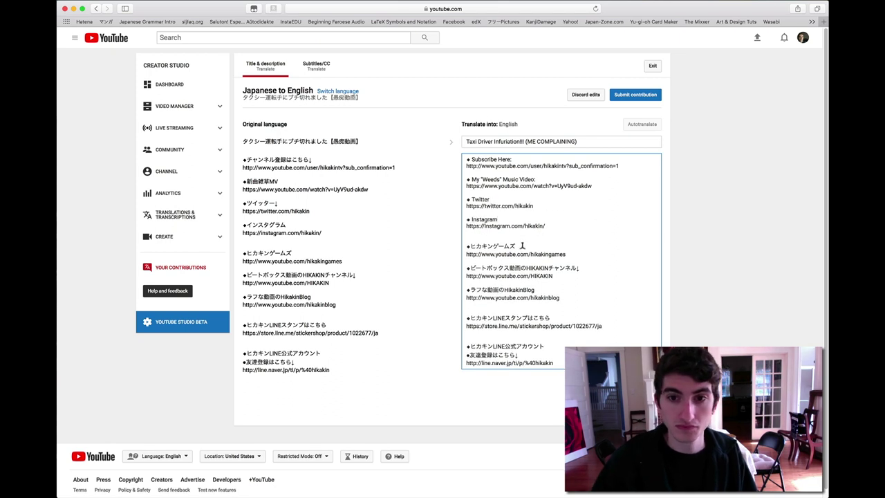
- Replace the Japanese heading above the hikakingames link with "Hikakin Games"
key("Down")
key("Down")
key("Down")
key("Down")
key("End")
key("BackSpace")
key("BackSpace")
key("BackSpace")
key("BackSpace")
key("BackSpace")
key("BackSpace")
key("BackSpace")
key("BackSpace")
type("Hikakin Games")
- Replace the Japanese beatbox channel heading with "My Beatboxing Channel"
key("Down")
key("Down")
key("Down")
key("End")
key("BackSpace")
key("BackSpace")
key("BackSpace")
key("BackSpace")
key("BackSpace")
key("BackSpace")
key("BackSpace")
key("BackSpace")
key("BackSpace")
key("BackSpace")
key("BackSpace")
key("BackSpace")
key("BackSpace")
key("BackSpace")
key("BackSpace")
key("BackSpace")
key("BackSpace")
key("BackSpace")
key("BackSpace")
key("BackSpace")
type("My Beatboxing Channel")
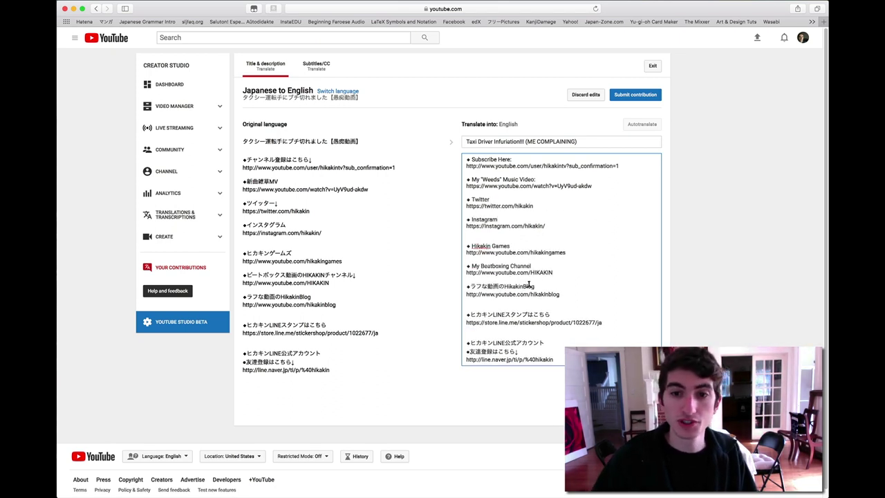
- Translate the remaining description headings as "My Life Blog", "Hikakin LINE Stamps", "Hikakin's Public LINE Account" and "Become my friend here:"
left_click_drag(540, 285, 471, 286)
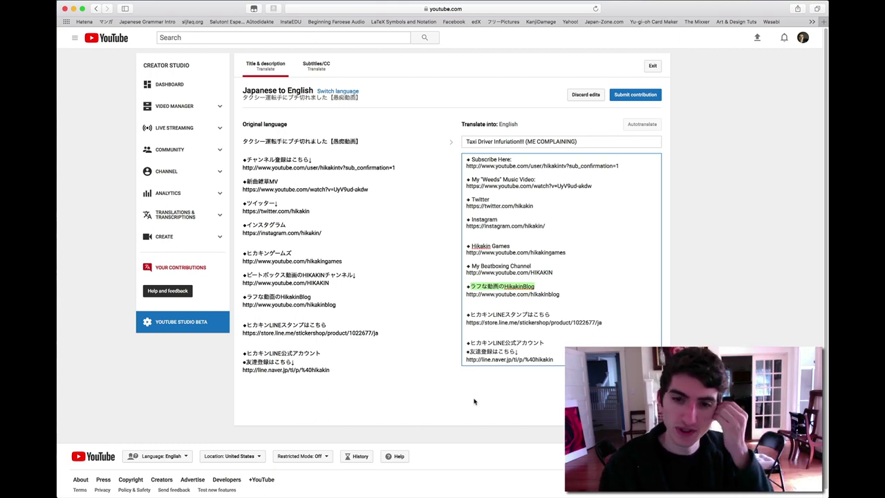
type("My Life Blog")
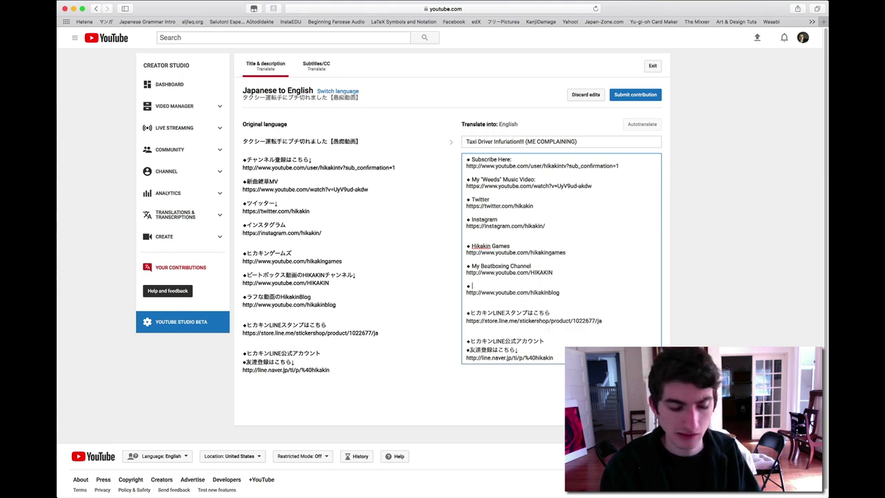
left_click(508, 314)
type("Hikakin LINE StampsHikakin's Public LINE Account")
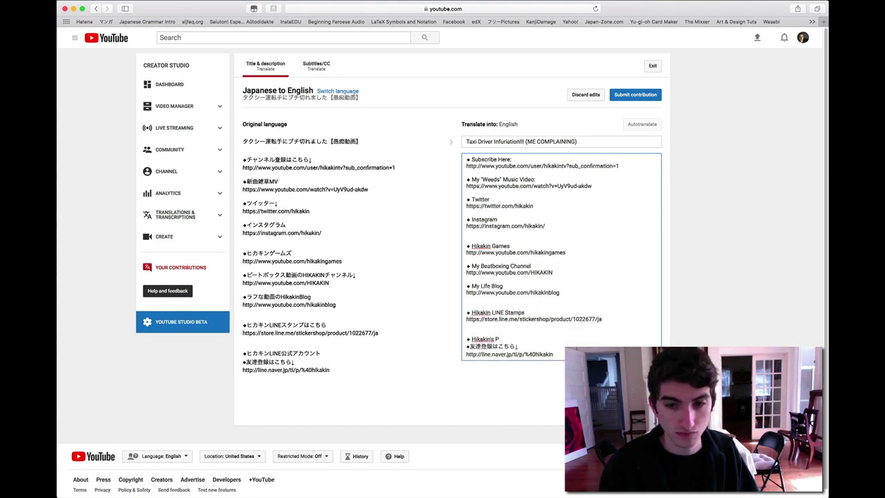
left_click(493, 348)
type("Become my friend here:")
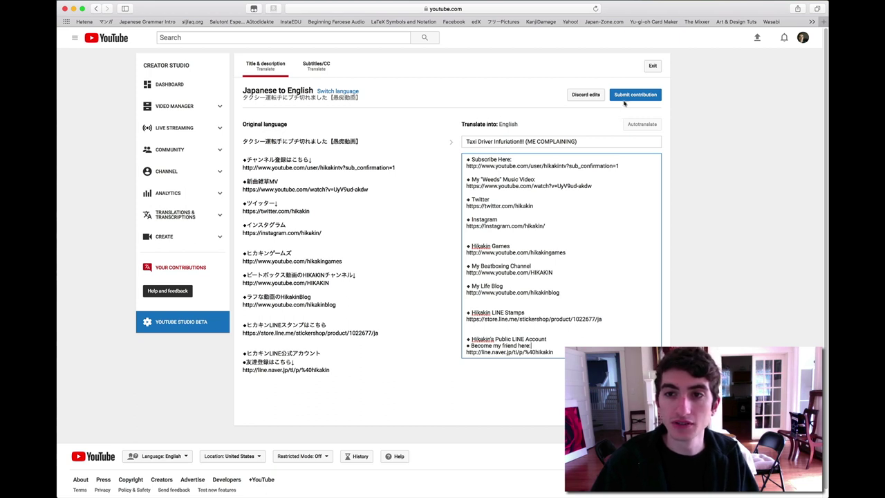
- Submit the translated title and description, and open the Subtitles/CC translation for the same video
left_click(626, 96)
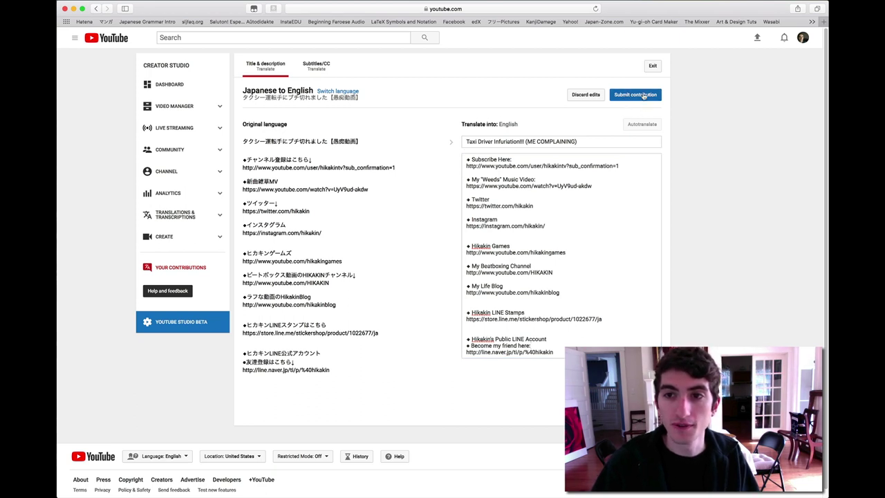
left_click(643, 96)
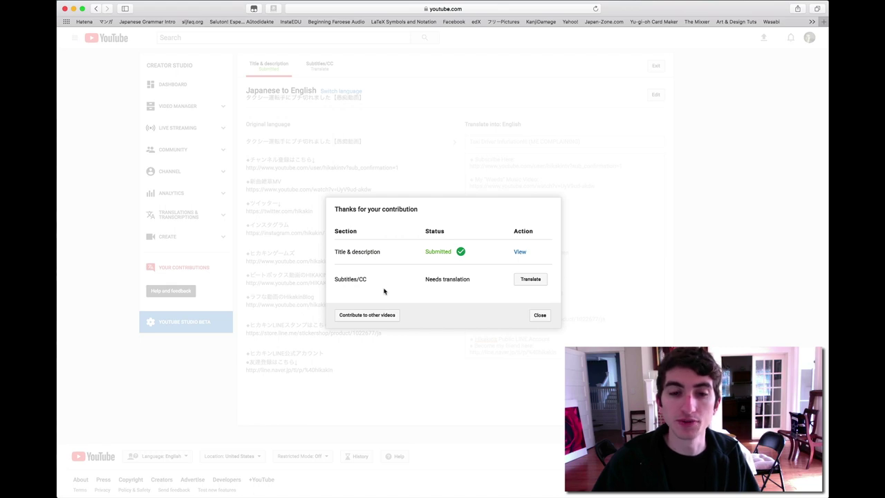
left_click(524, 281)
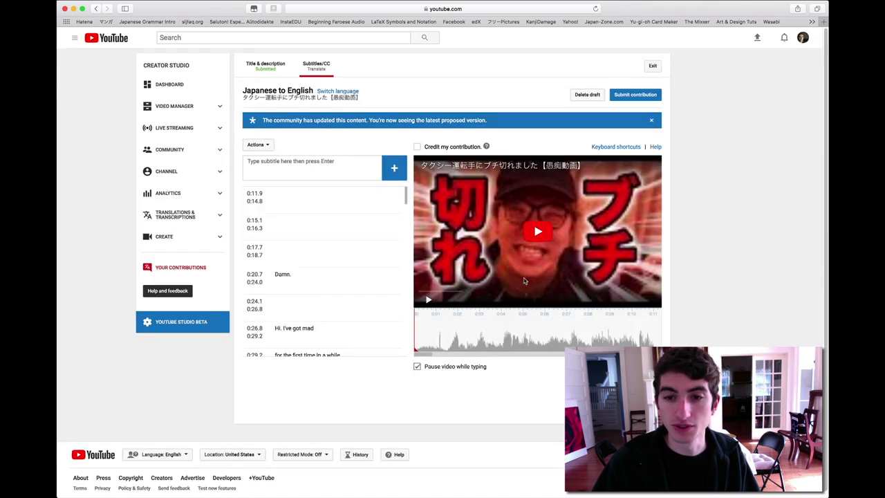
- Look through the timed subtitle list to check which lines already have an English translation
scroll(400, 243, "down", 15)
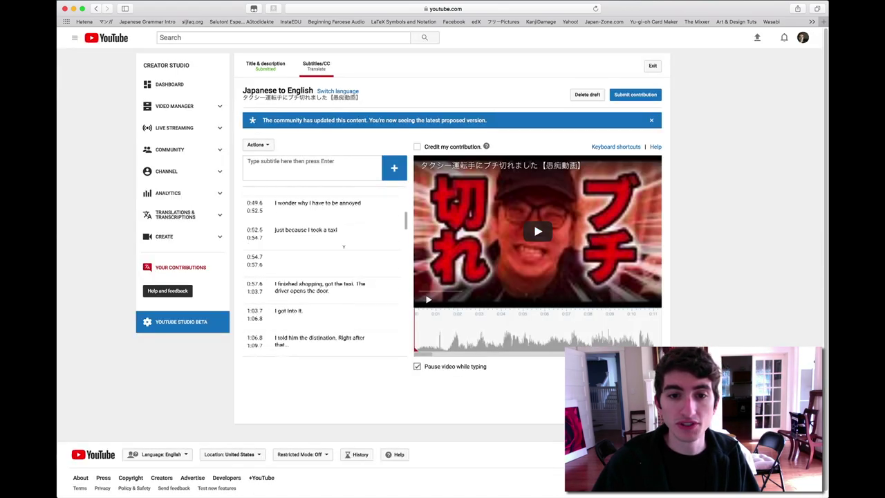
scroll(352, 247, "down", 15)
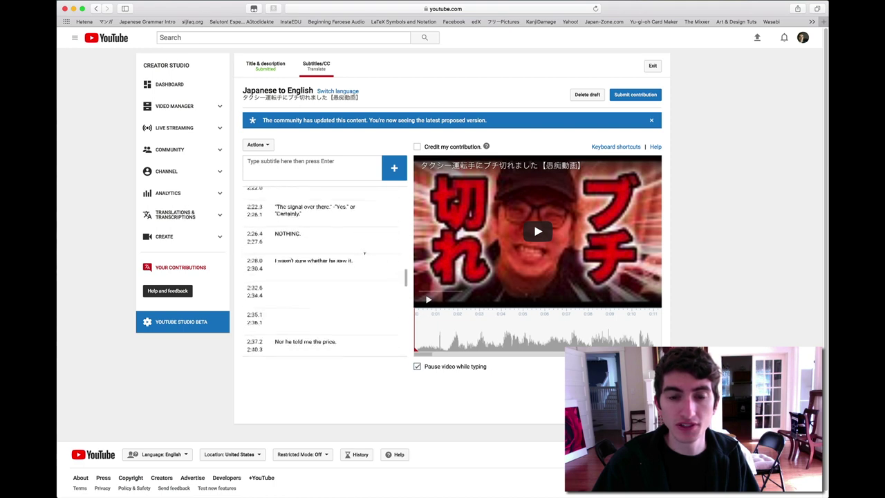
scroll(364, 253, "down", 15)
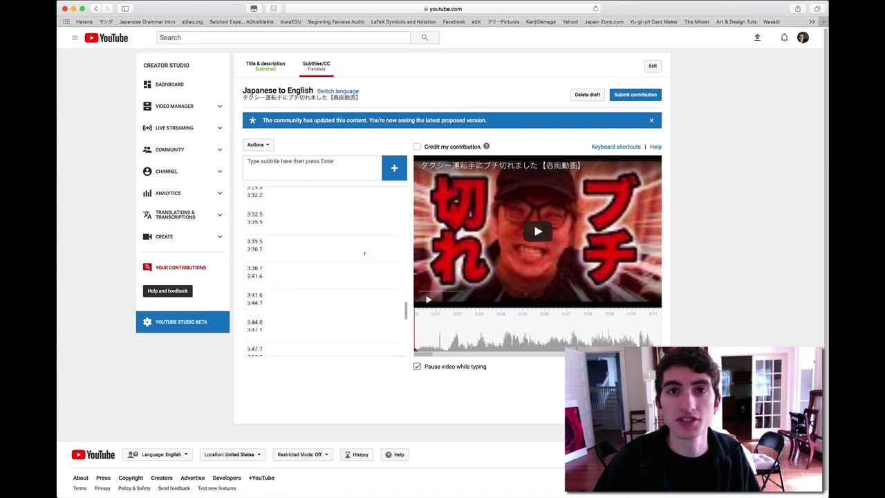
scroll(365, 258, "up", 12)
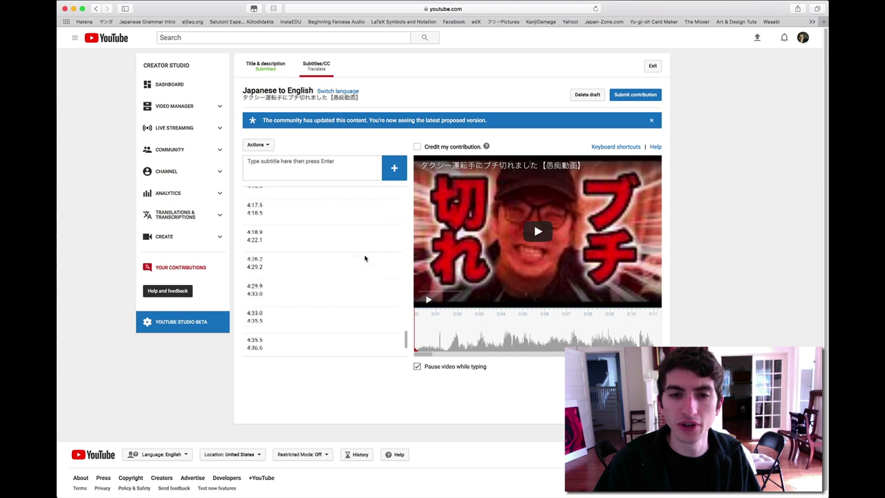
- Return to the beginning of the timed subtitle list, reviewing which of the earlier lines have English text
scroll(364, 253, "up", 15)
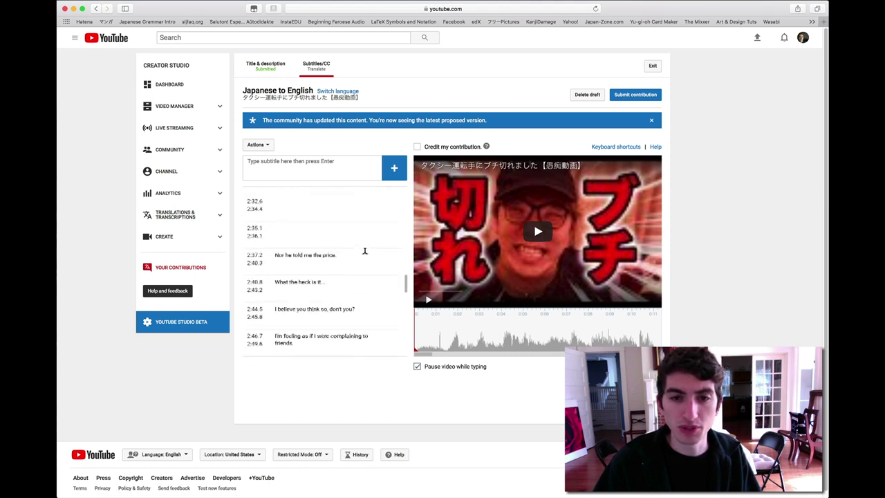
scroll(365, 253, "up", 20)
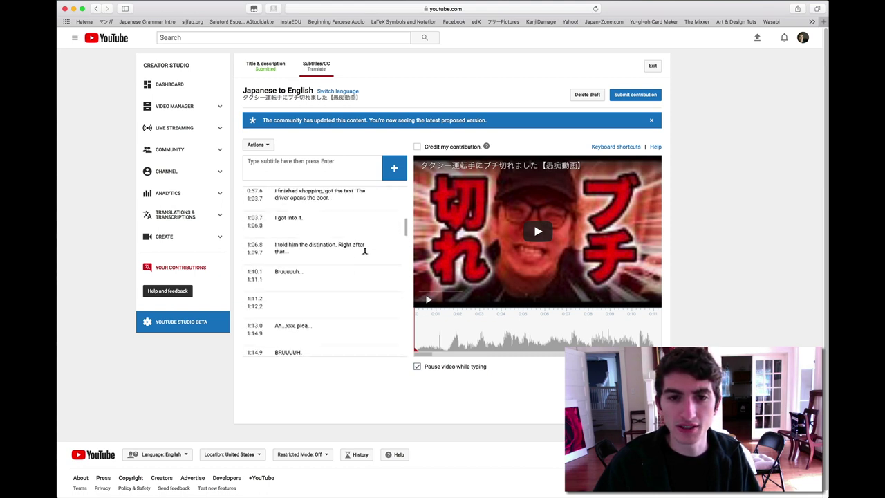
scroll(364, 253, "up", 5)
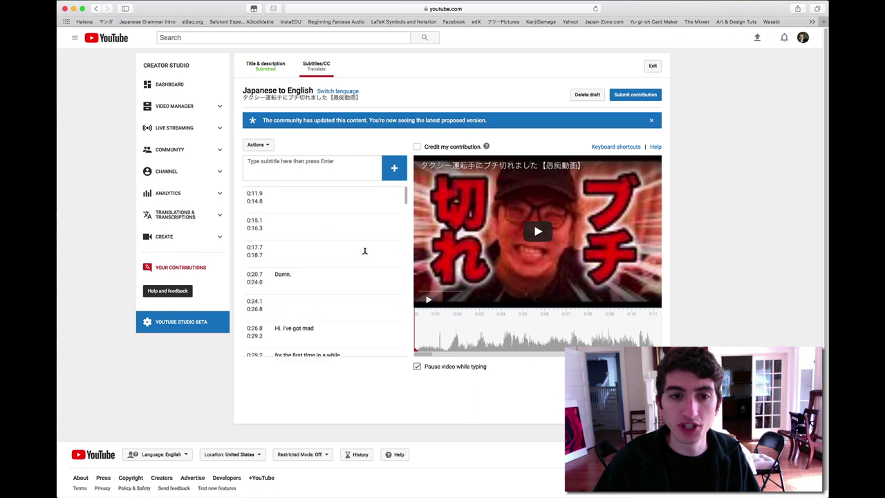
scroll(338, 283, "down", 3)
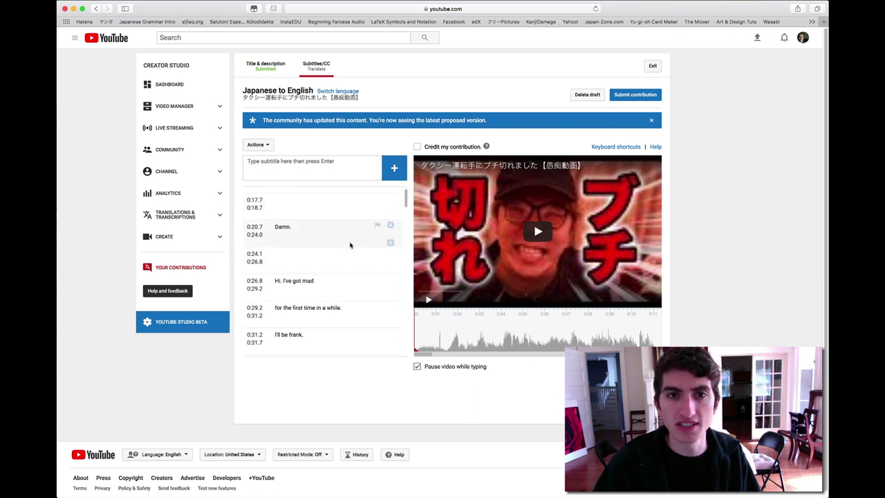
scroll(350, 244, "up", 2)
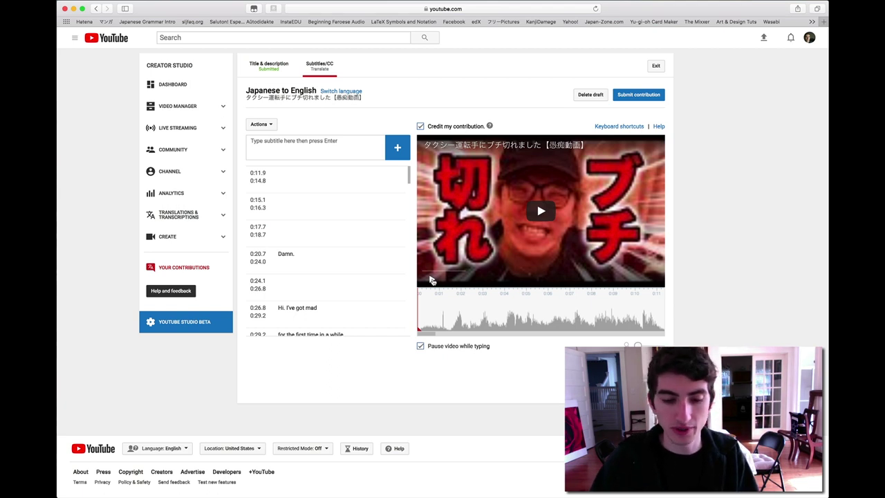
- Play the video's opening, delete the empty subtitle at 0:15.1, and retime the first subtitle to 0:12.0–0:15.7
key("XF86AudioRaiseVolume")
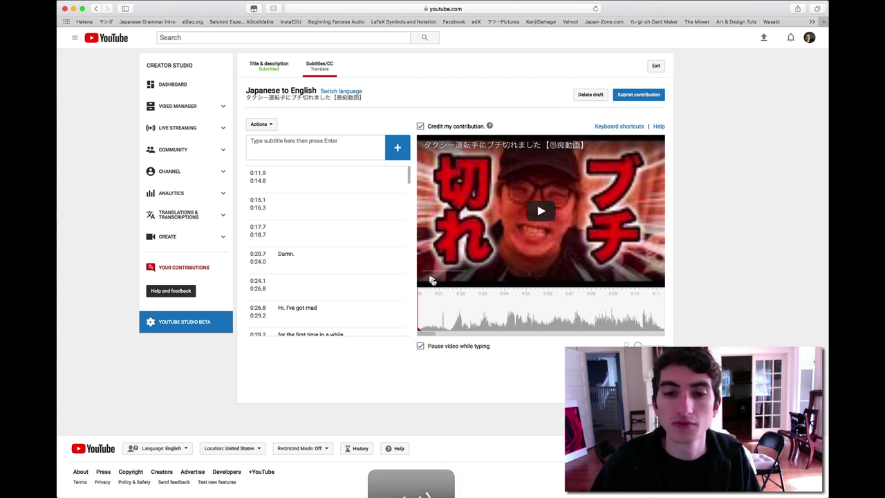
left_click(431, 279)
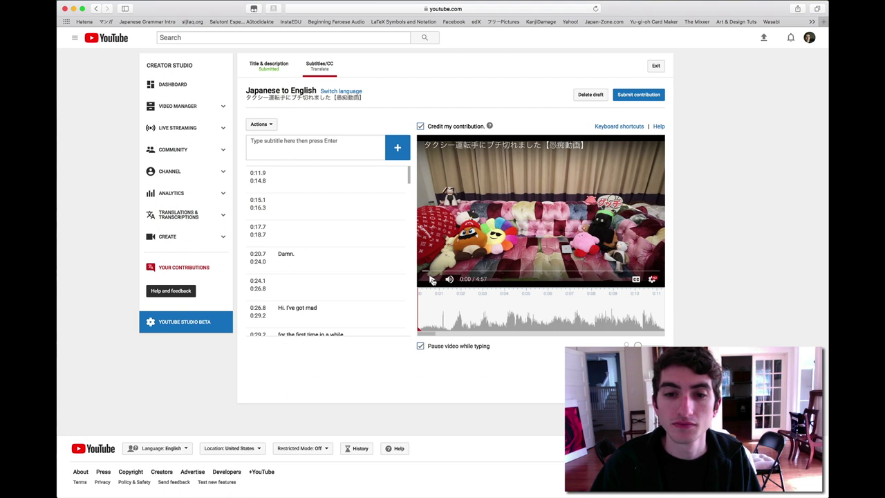
left_click(431, 279)
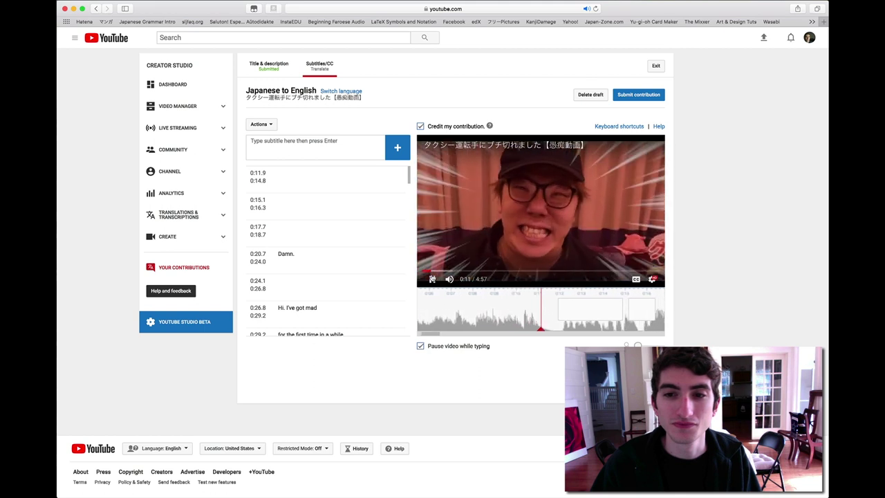
key("shift+space")
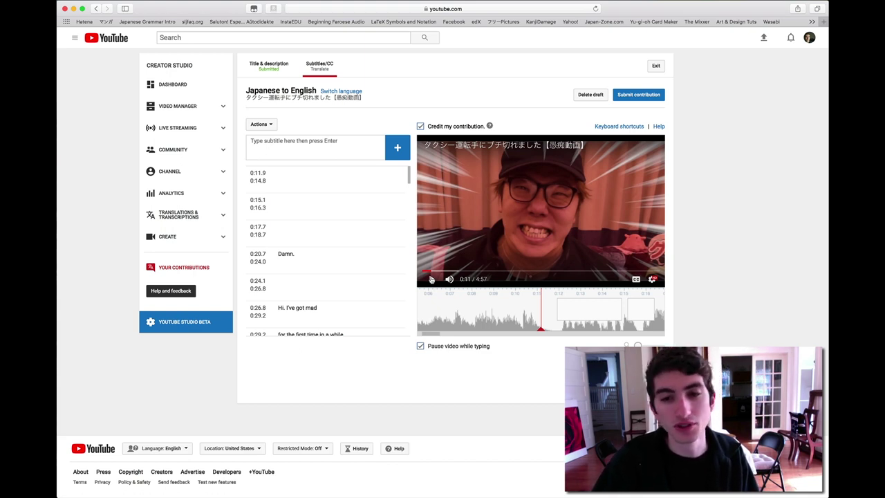
left_click(431, 279)
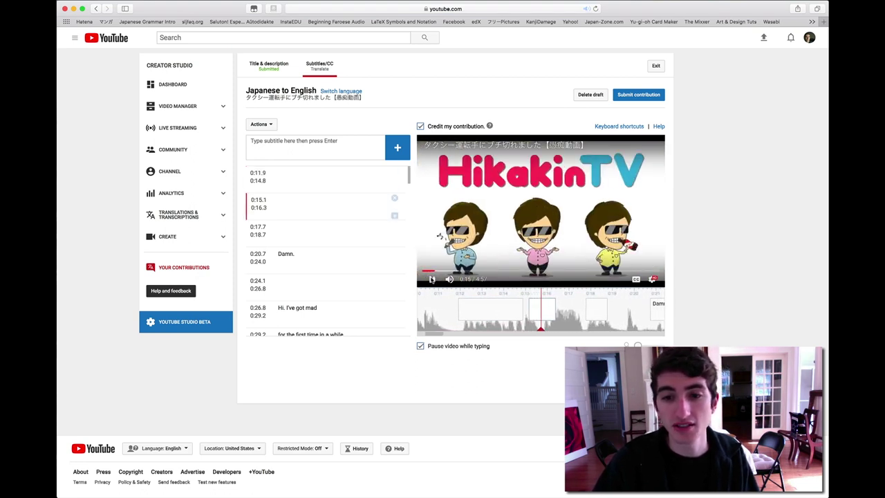
left_click(393, 198)
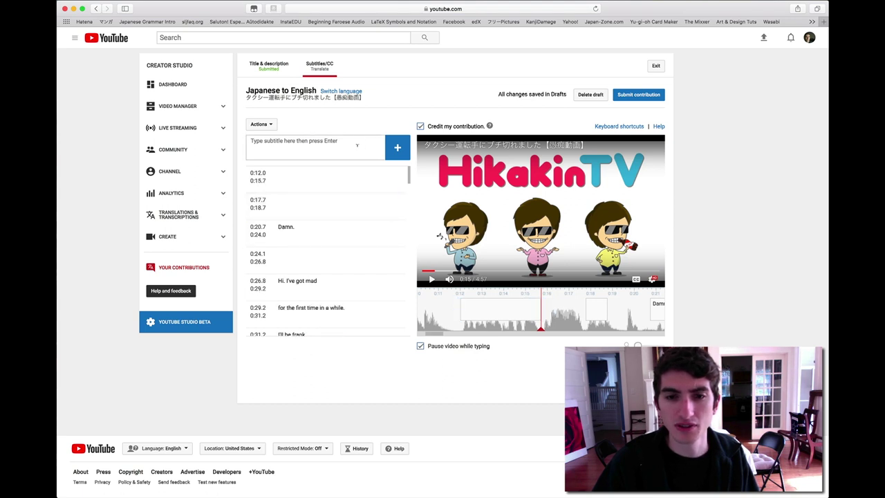
- Fill in the first subtitle, at 0:12.0, with "Hikakin TV Everyday~"
left_click(330, 177)
type("H")
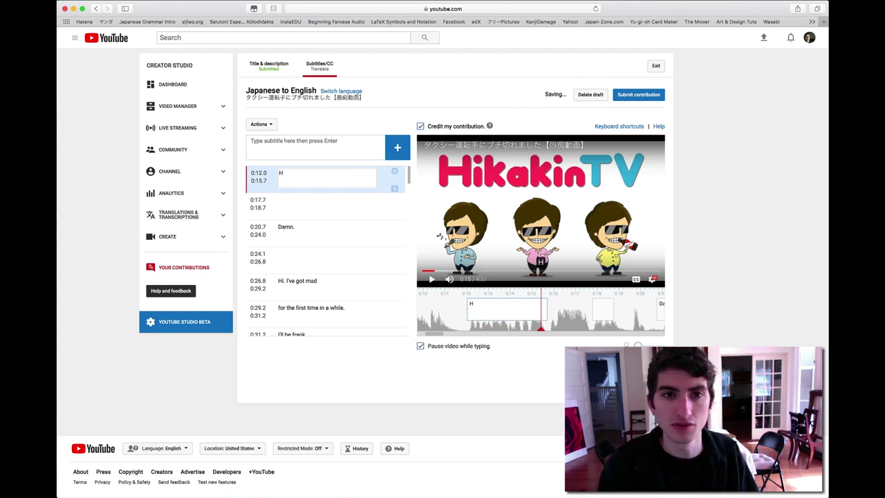
key("BackSpace")
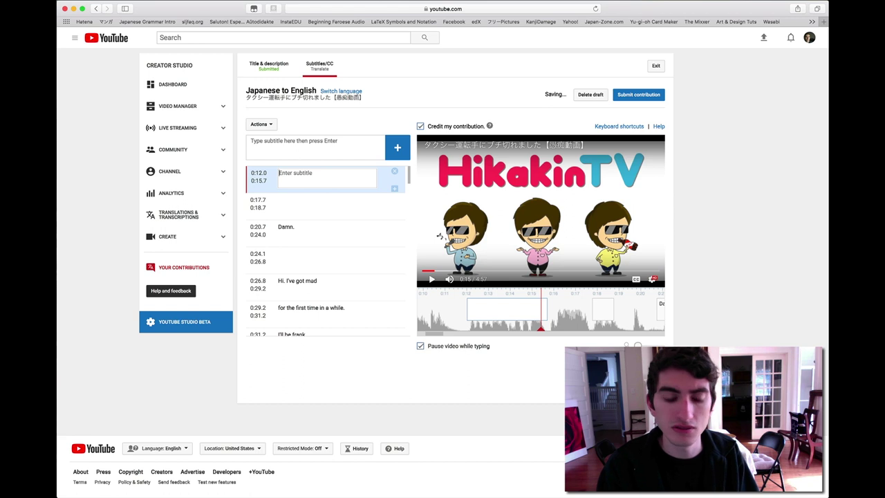
type("Hikakin ")
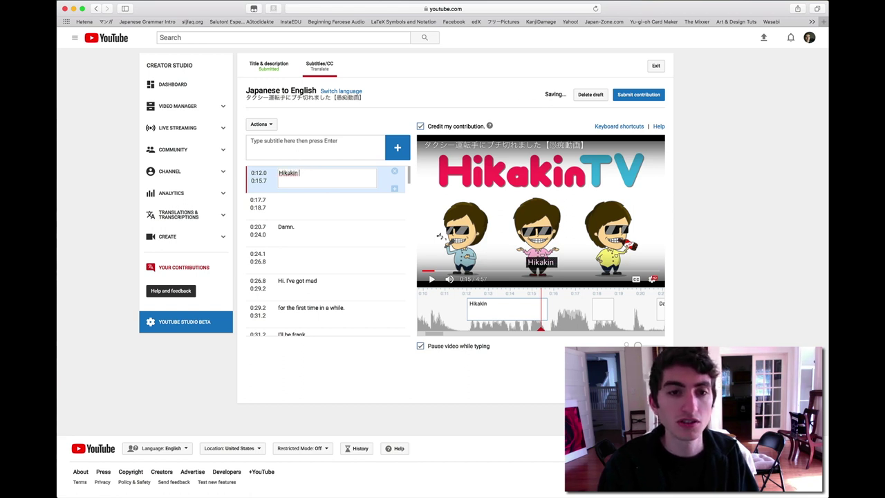
type("TV")
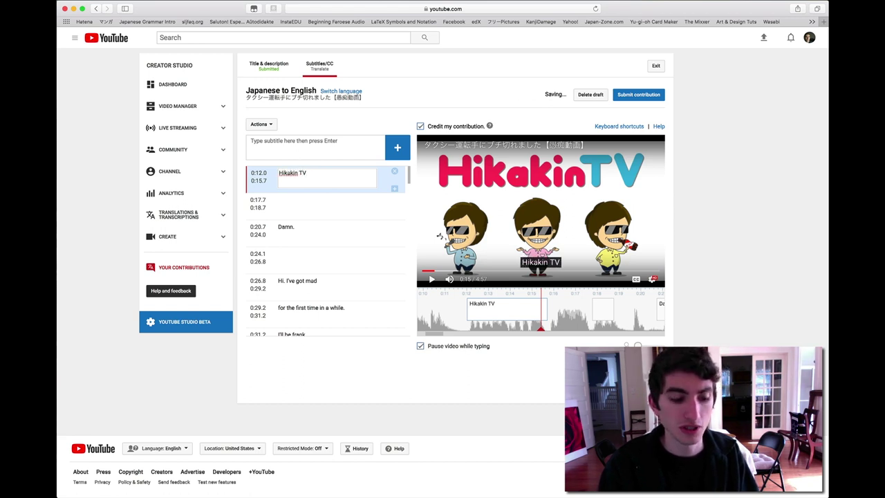
type(" Everyday~")
- Play the video on to about 0:19 and delete the empty subtitle at 0:17.7
left_click(432, 278)
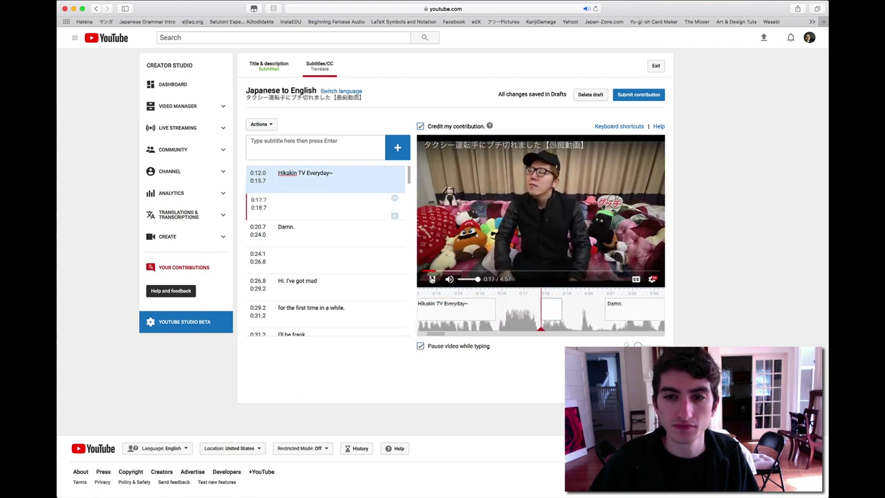
left_click(432, 279)
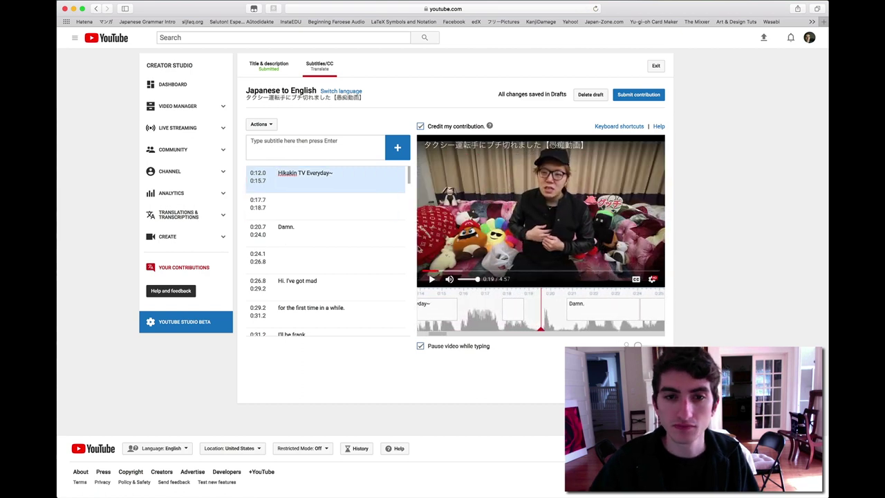
left_click(399, 199)
- Play through the "Damn." subtitle and adjust its start time to 0:20.9
left_click(432, 279)
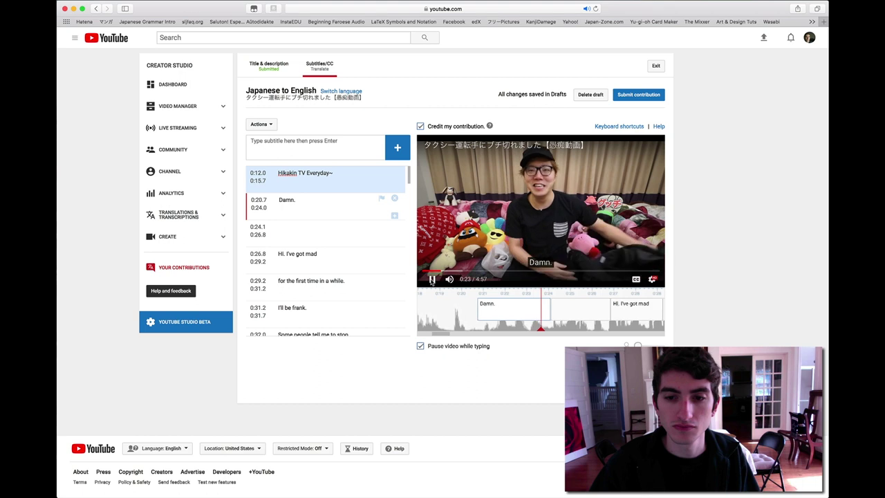
left_click(432, 279)
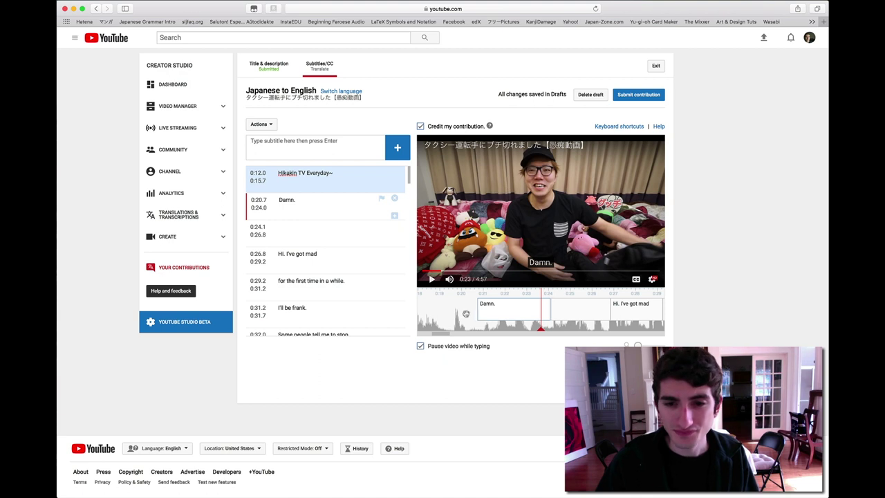
left_click_drag(468, 312, 543, 316)
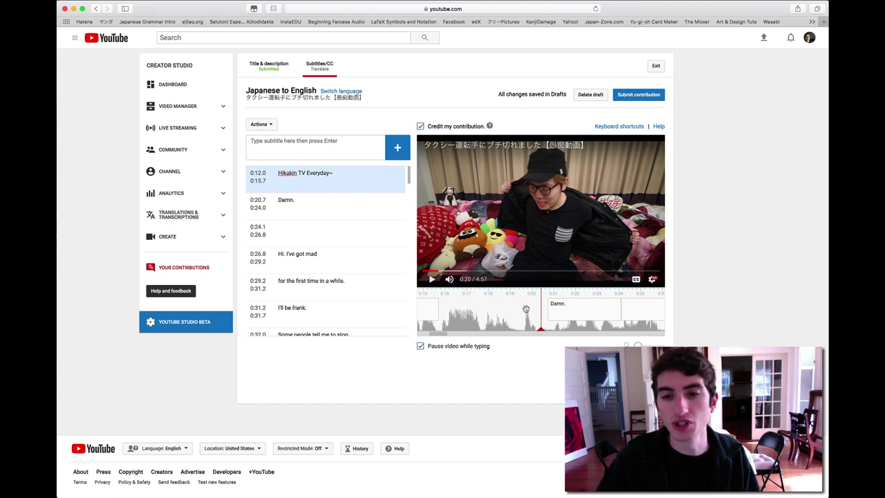
mouse_move(526, 312)
left_mouse_down()
mouse_move(505, 310)
mouse_move(528, 311)
mouse_move(517, 317)
left_mouse_up()
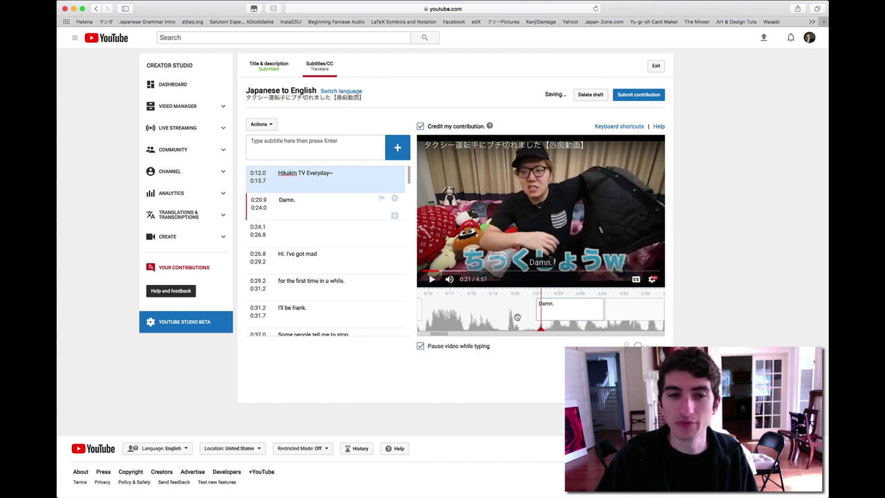
- Select the text of the "Damn." subtitle and look up ちくしょう in the Tangorin Japanese dictionary in a new browser tab
left_click(295, 200)
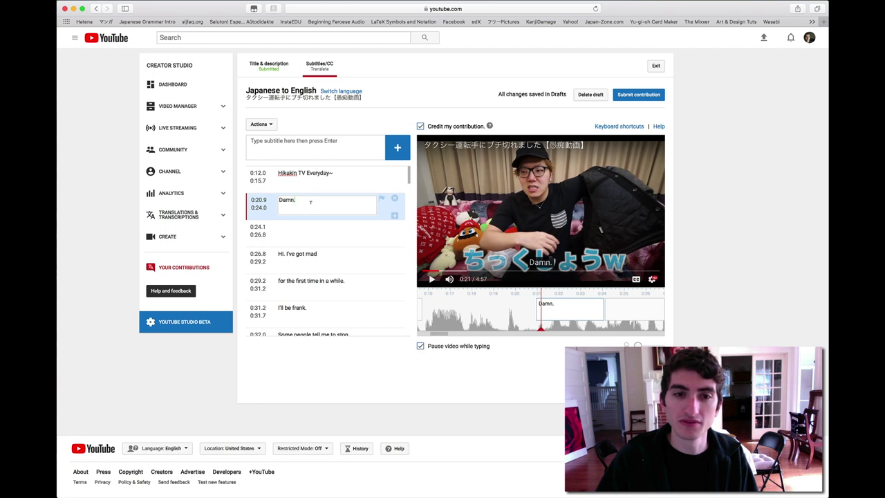
left_click_drag(307, 199, 257, 185)
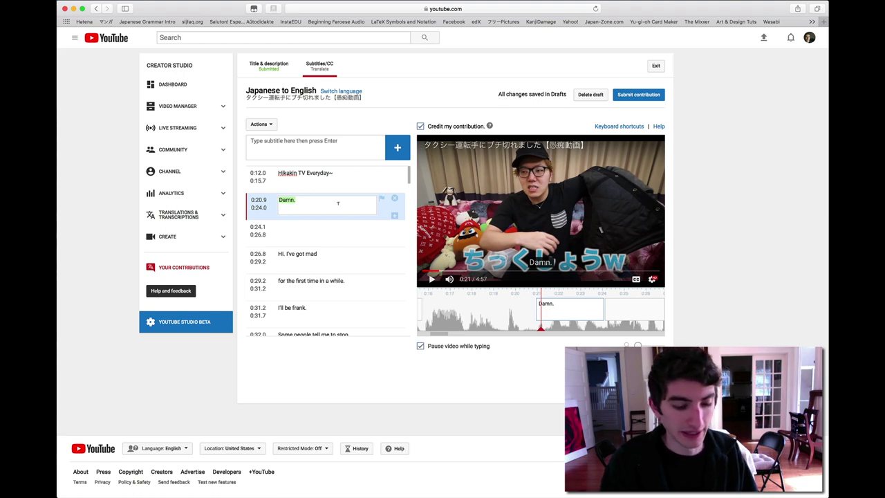
key("super+t")
type("t")
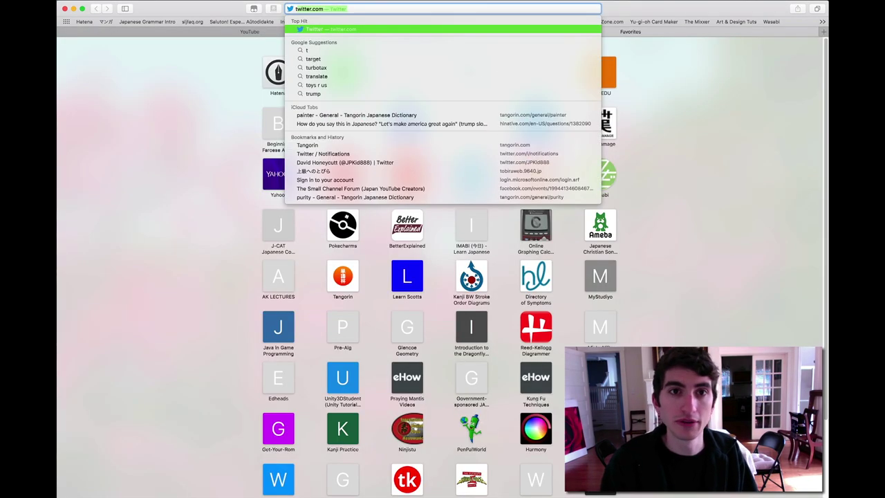
type("angorin")
key("Return")
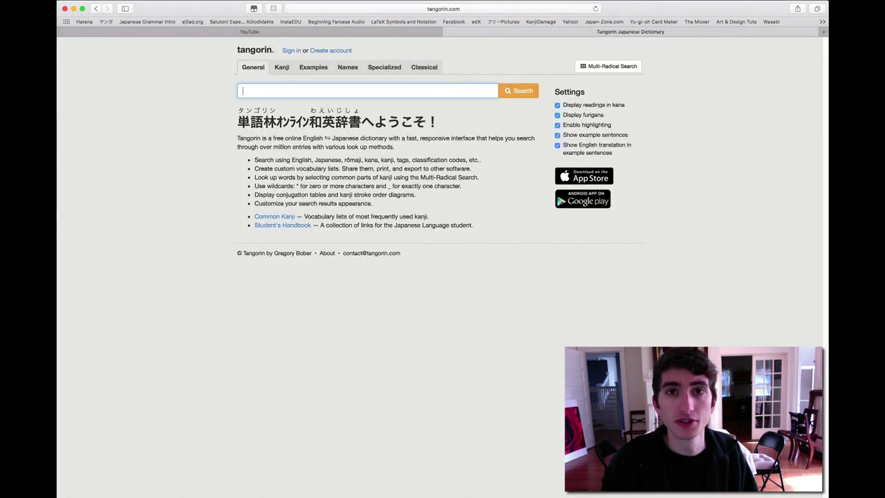
type("ちくしょう")
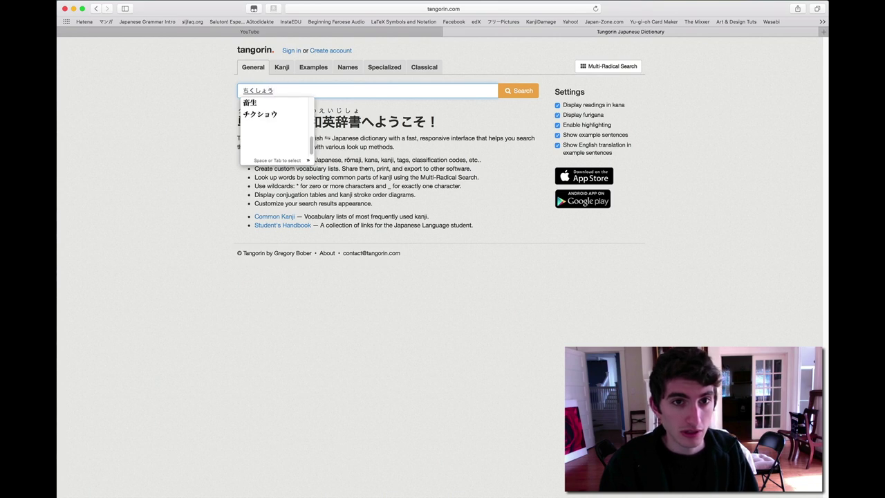
key("Return")
key("Return")
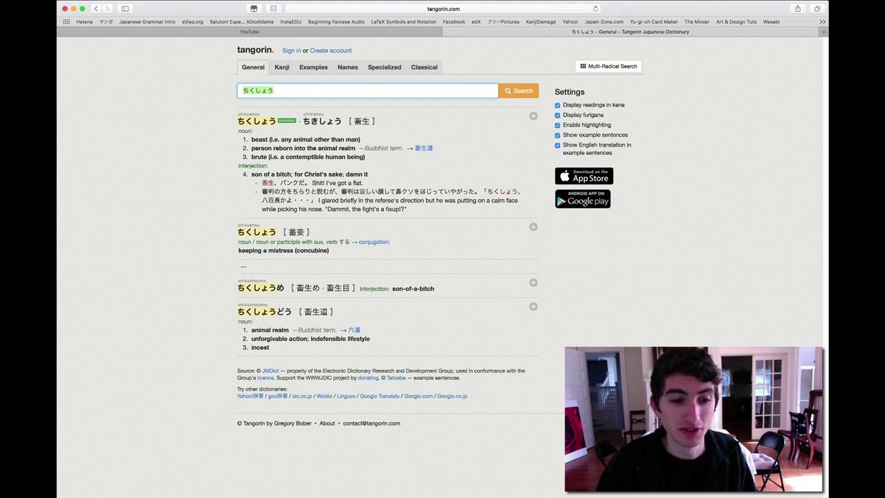
- Return to the YouTube subtitle editor and replace the selected "Damn." text with "I can't believe this..."
key("ctrl+shift+Tab")
type("I can't")
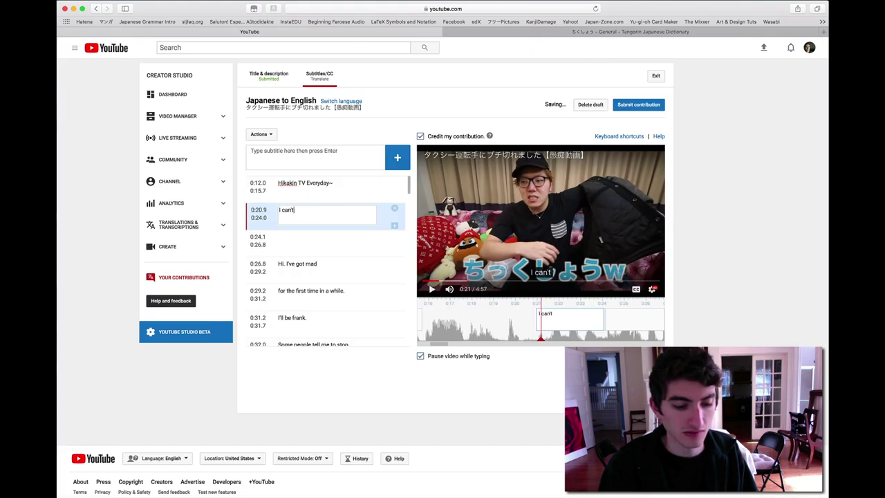
type(" believe this...")
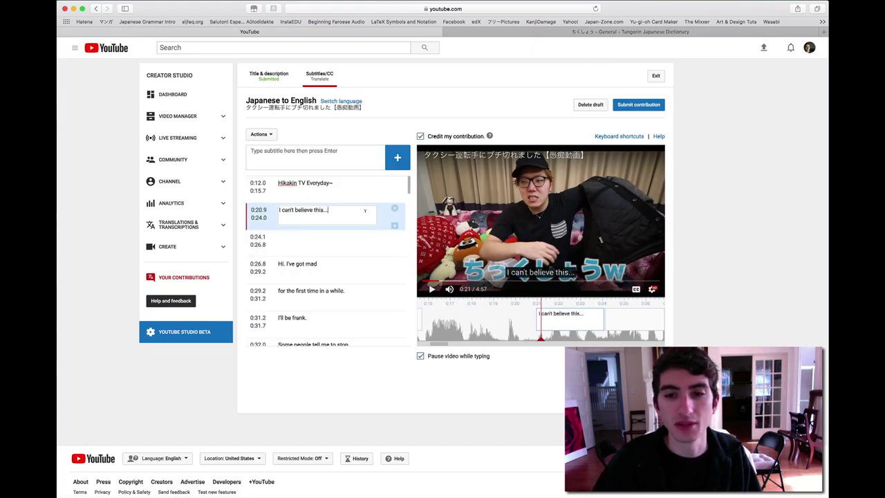
- Play back the "I can't believe this..." subtitle and shorten it to end at 0:23.1
left_click(432, 289)
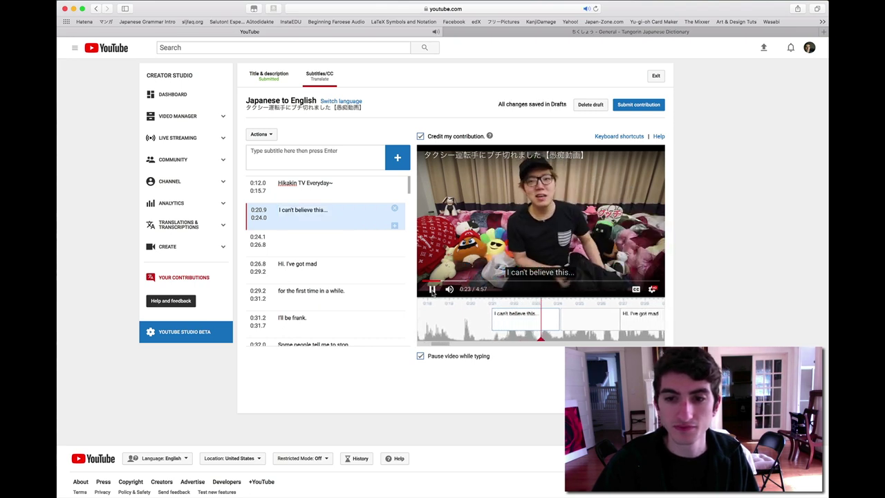
left_click(432, 290)
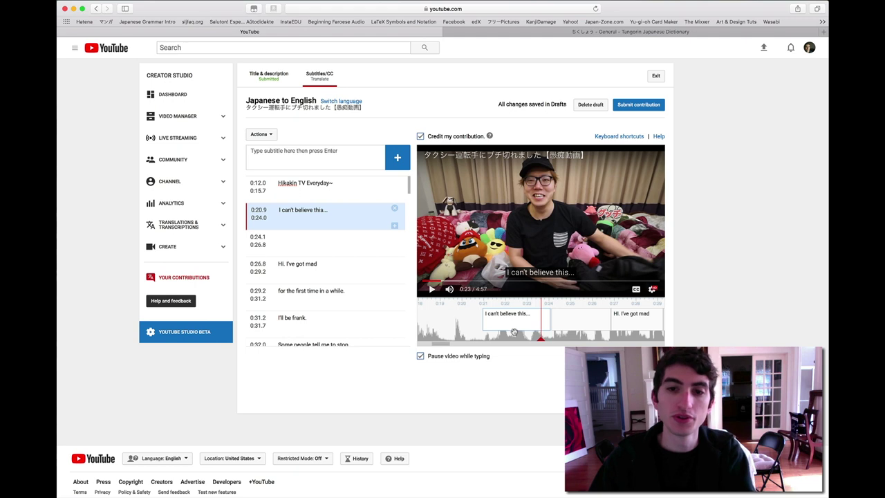
mouse_move(531, 332)
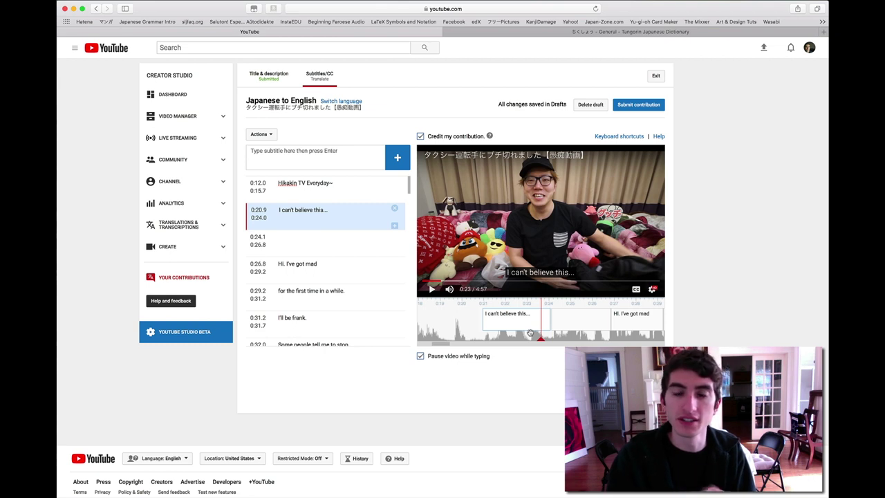
left_click_drag(533, 332, 555, 337)
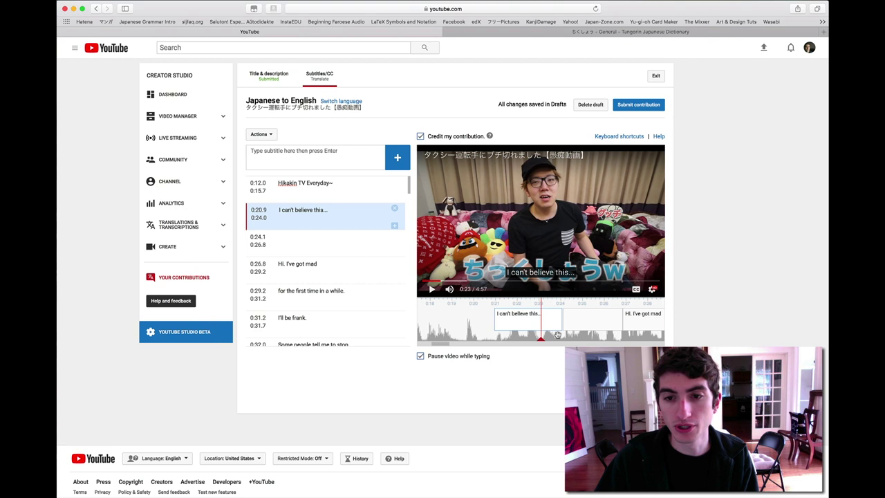
mouse_move(560, 322)
left_click_drag(562, 319, 541, 319)
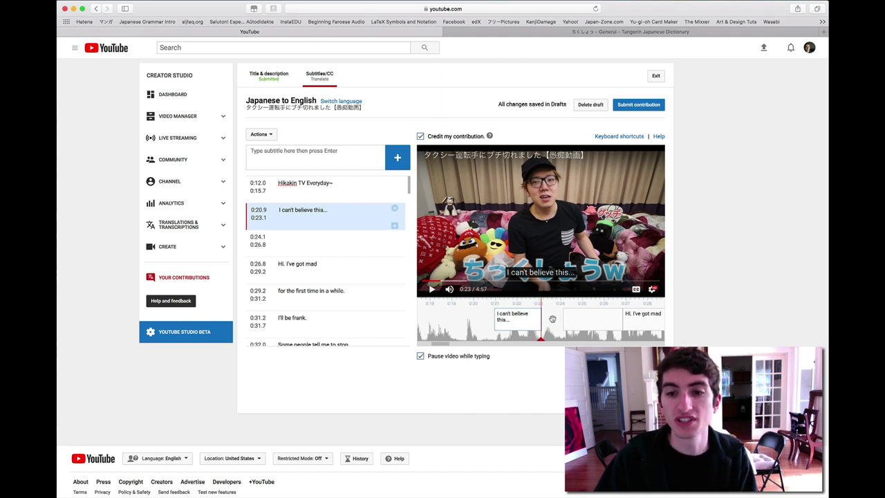
left_click_drag(553, 322, 572, 323)
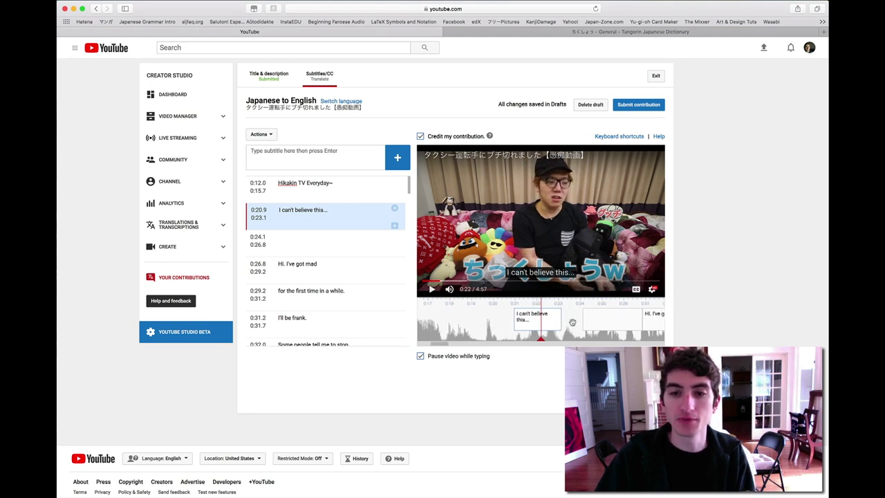
- Play on through the blank subtitle starting at 0:24.1 and shorten it to end at 0:25.9
left_click_drag(568, 320, 595, 320)
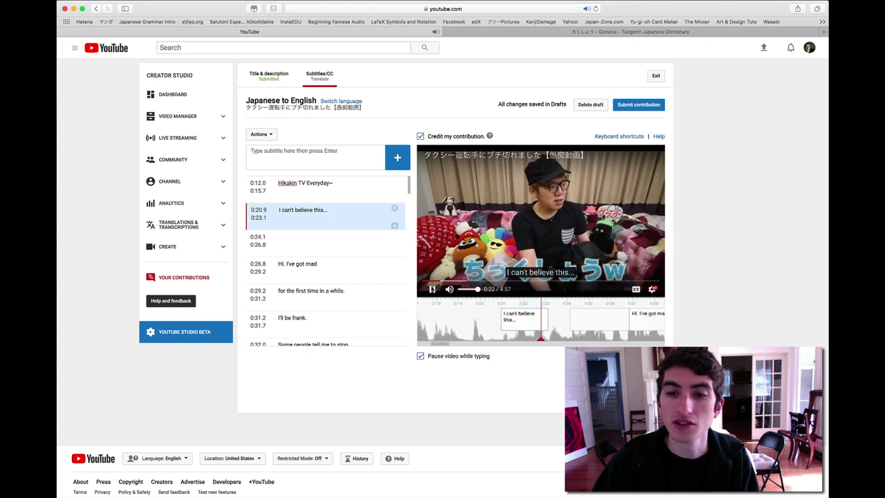
left_click(432, 289)
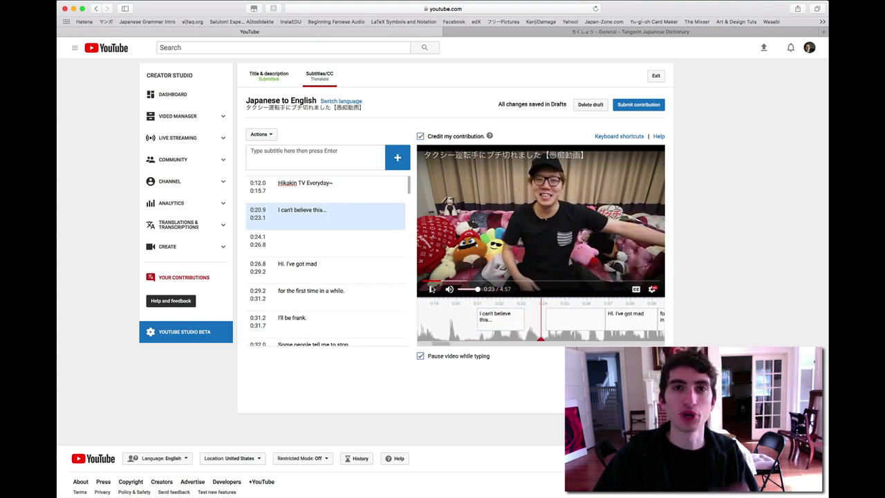
left_click(432, 289)
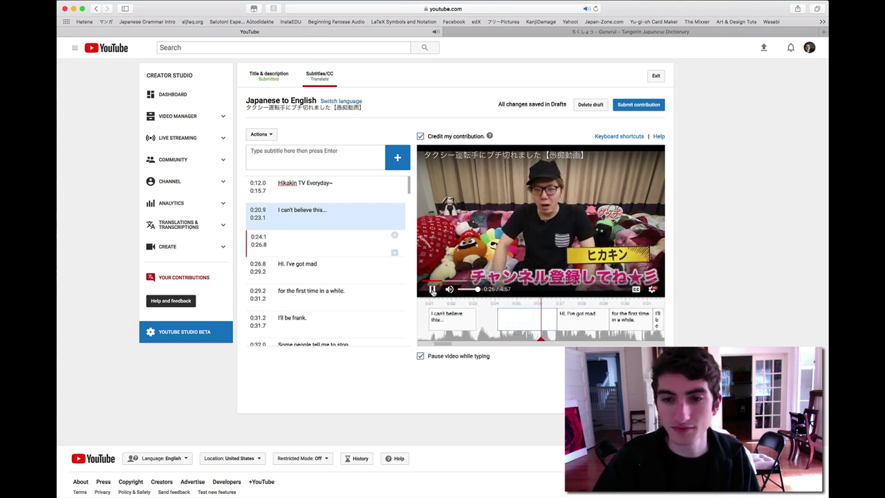
left_click(432, 289)
left_click_drag(546, 315, 525, 315)
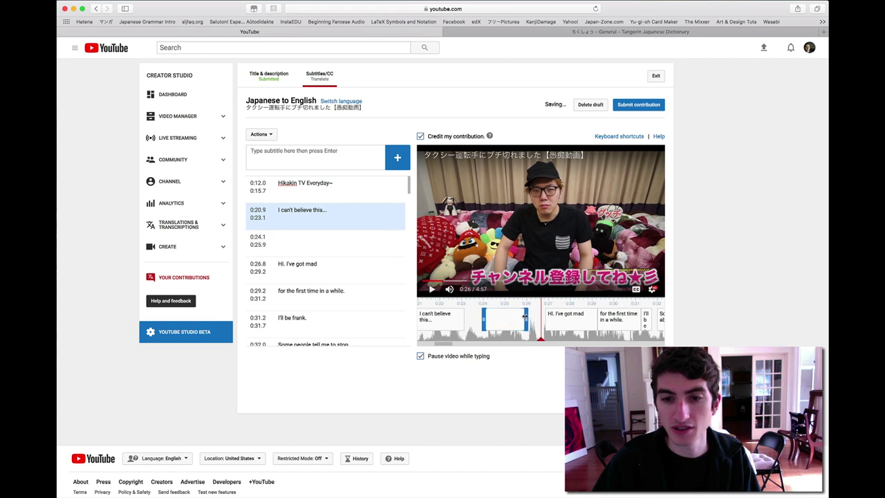
left_click_drag(525, 316, 555, 316)
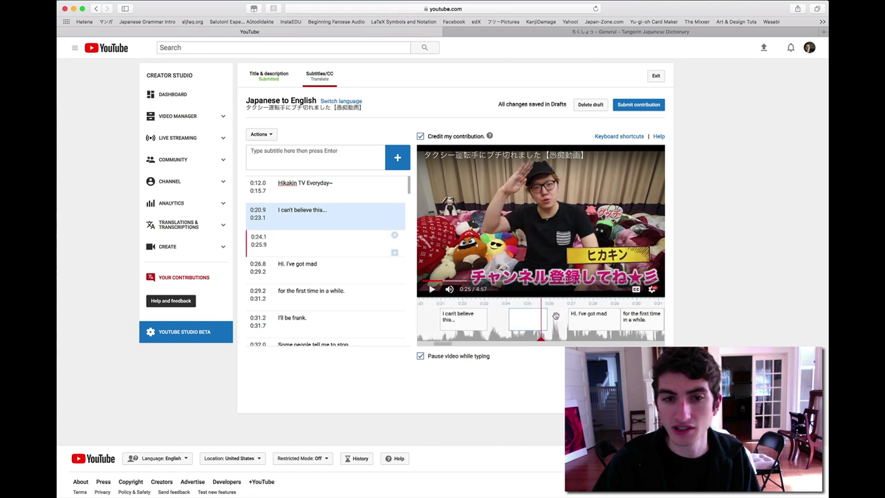
- Fill the blank subtitle at 0:24.1 with "BOOM BOOM Hello YouTube!"
left_click(330, 232)
type("BOOM")
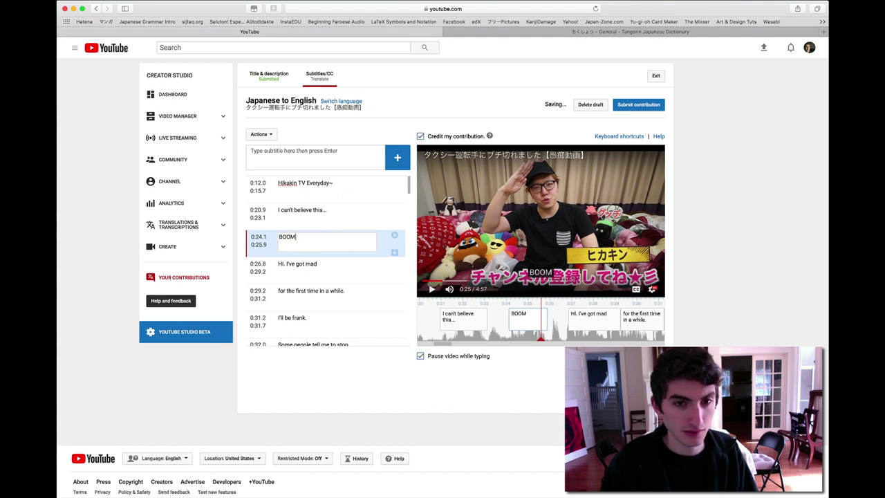
type(" BOOM H")
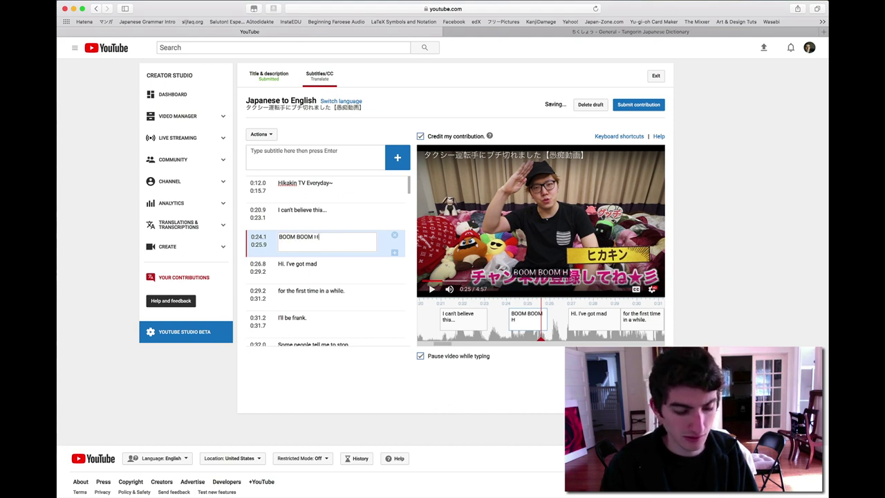
type("ello YouTube!")
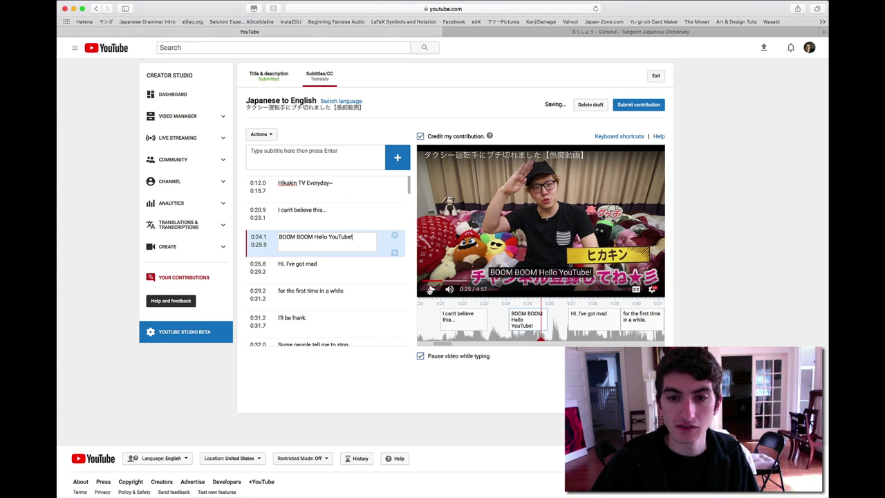
- Play from the "BOOM BOOM Hello YouTube!" subtitle onward and shift the "Hi. I've got mad" subtitle to 0:26.0–0:28.4
key("shift+Left")
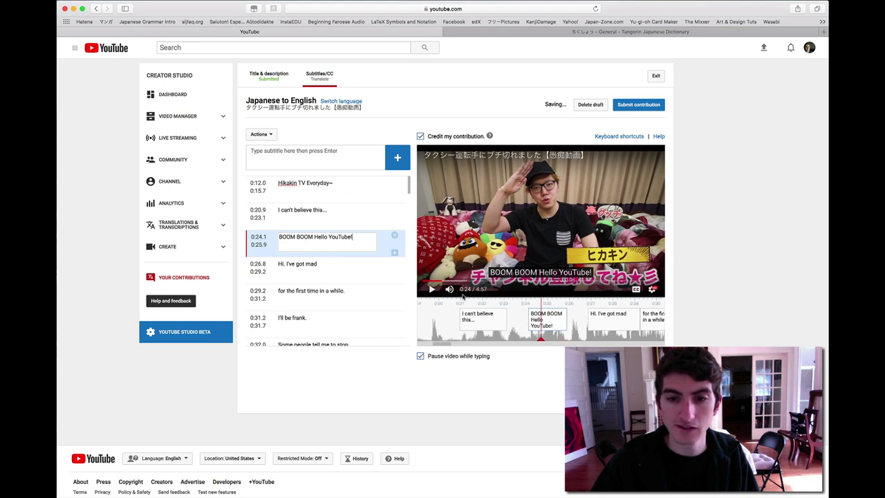
left_click(432, 290)
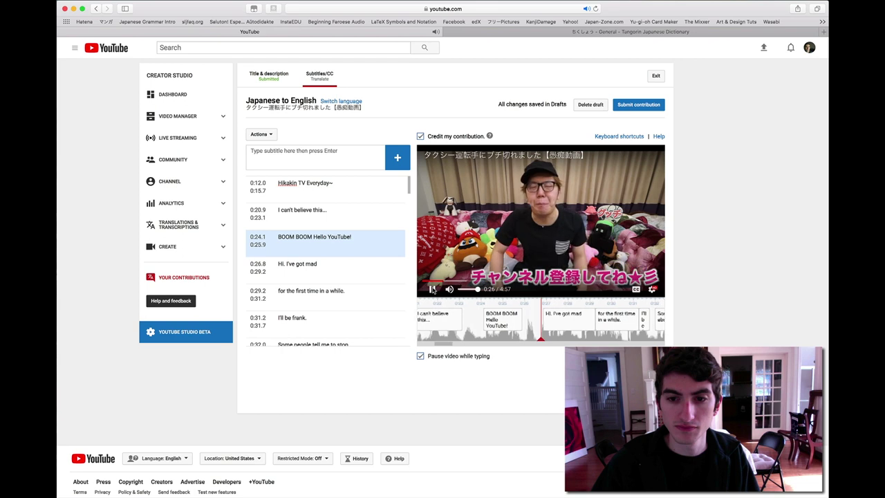
left_click(432, 290)
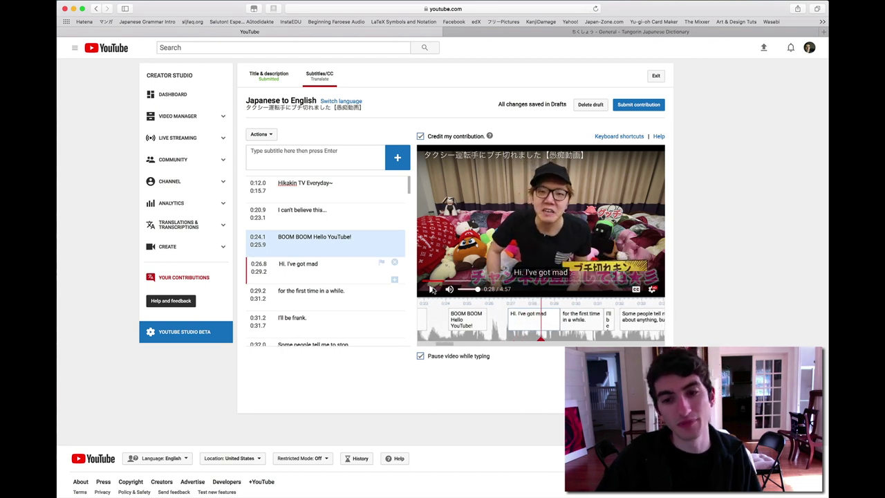
left_click(350, 268)
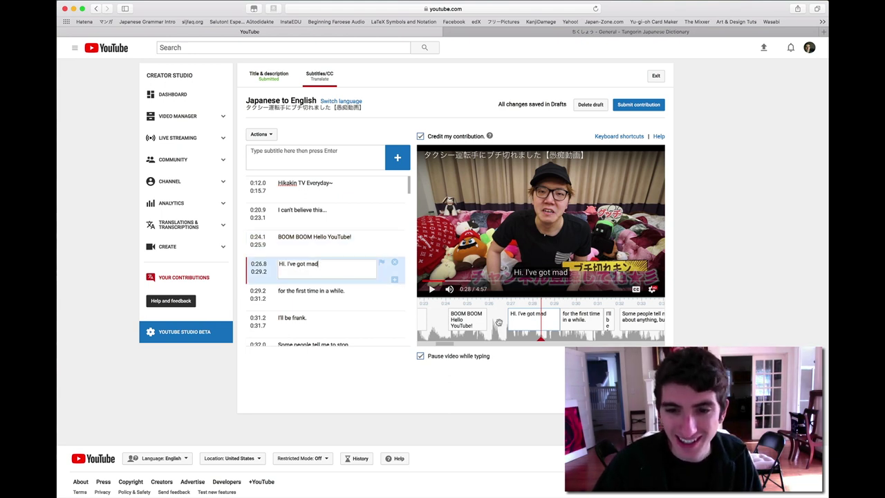
left_click_drag(540, 319, 522, 319)
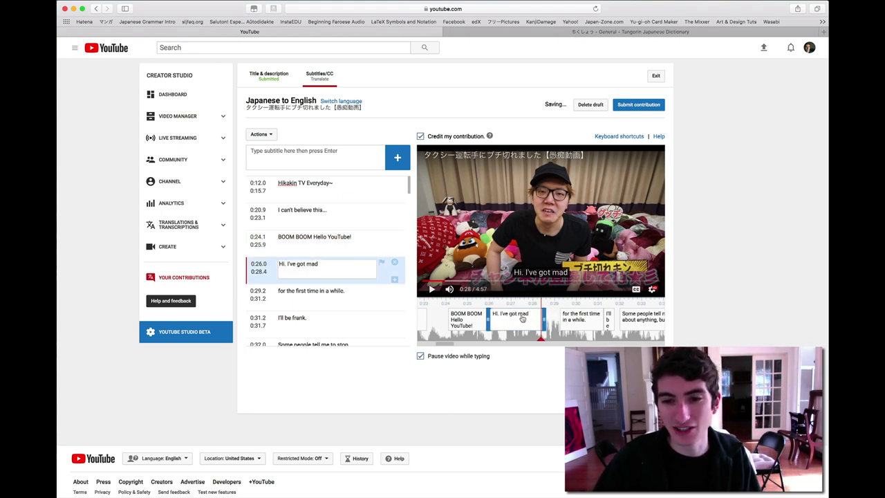
- Replay the "Hi. I've got mad" subtitle and replace its text with "Hi. It's ANGRY Hikakin"
double_click(345, 266)
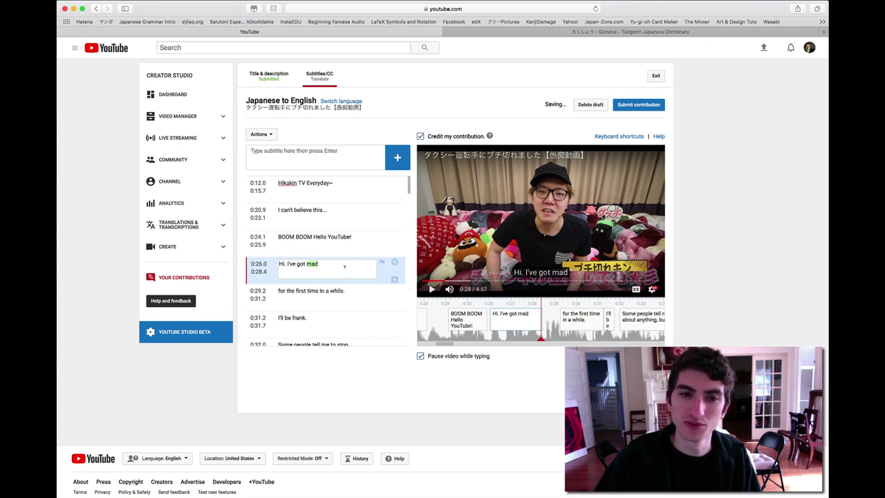
triple_click(345, 266)
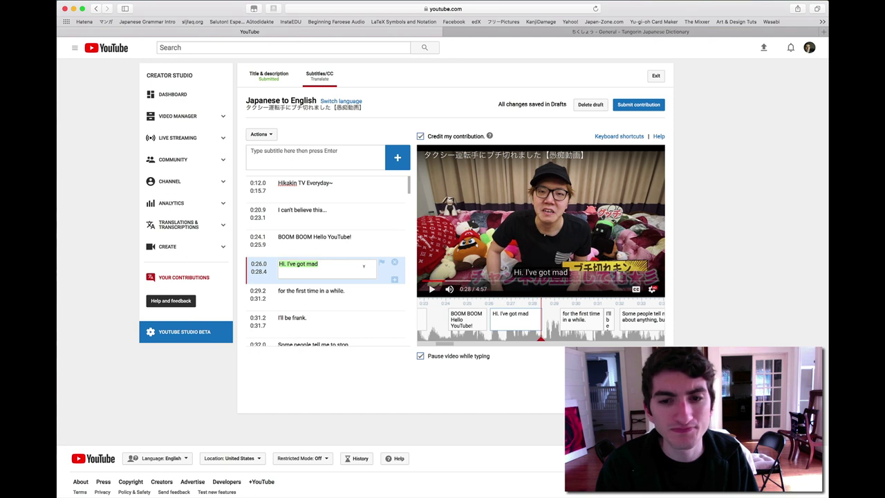
scroll(584, 303, "left", 2)
scroll(585, 303, "left", 4)
left_click(431, 289)
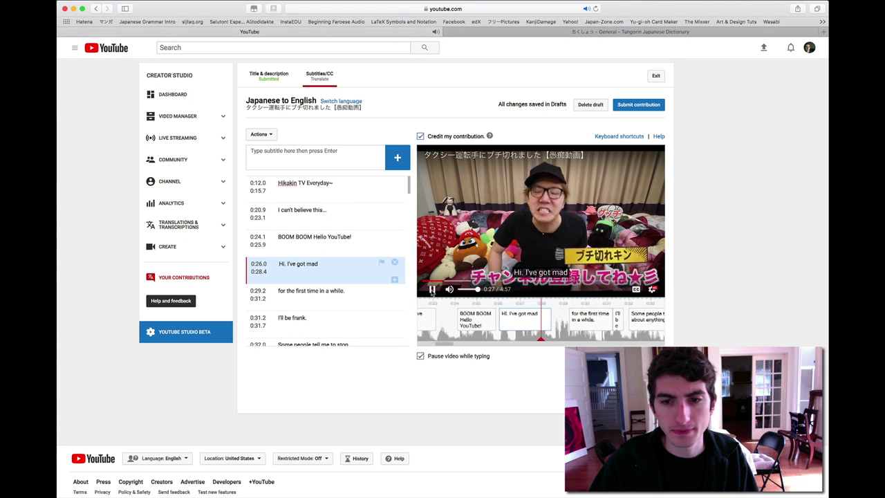
left_click(345, 271)
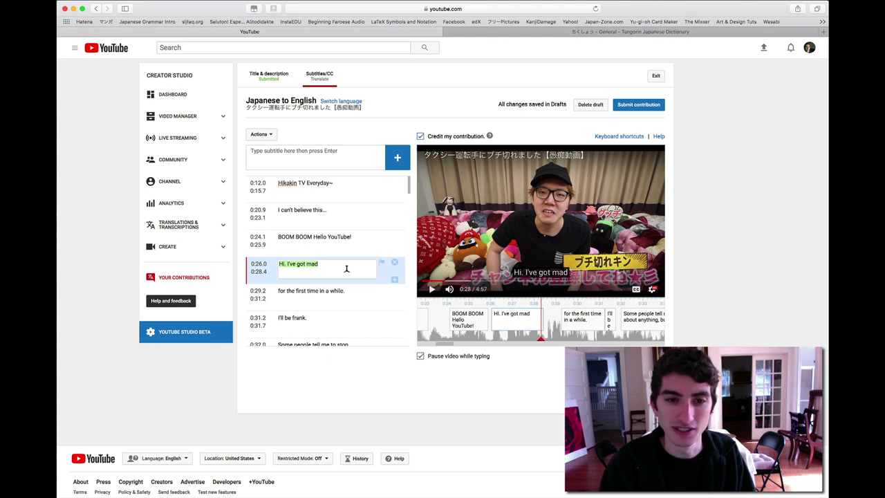
type("H")
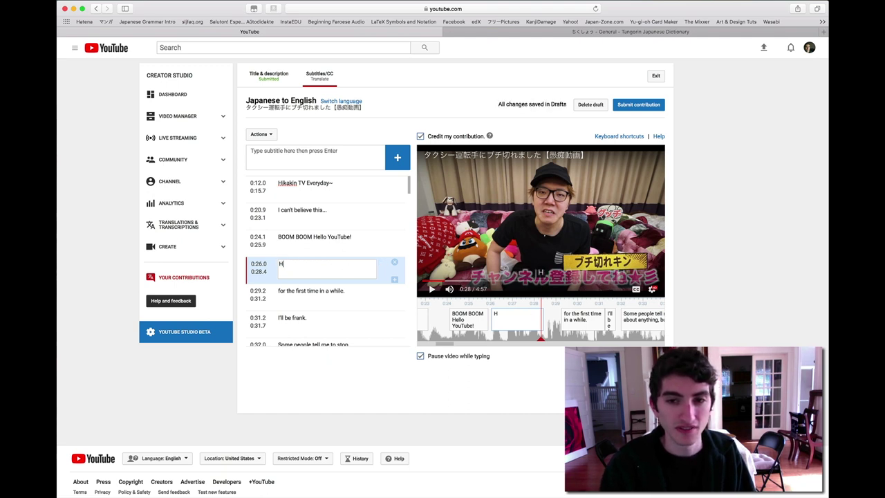
type("i. I")
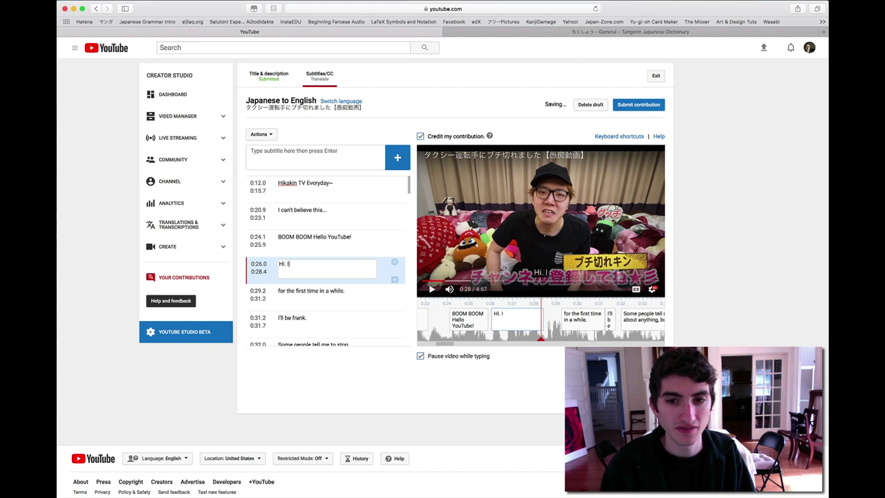
type("t's ANGRYkin")
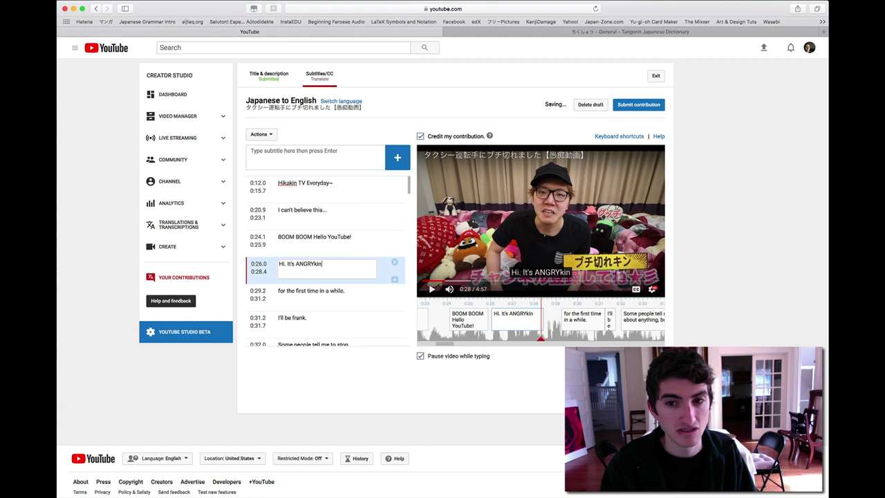
key("BackSpace")
key("BackSpace")
key("BackSpace")
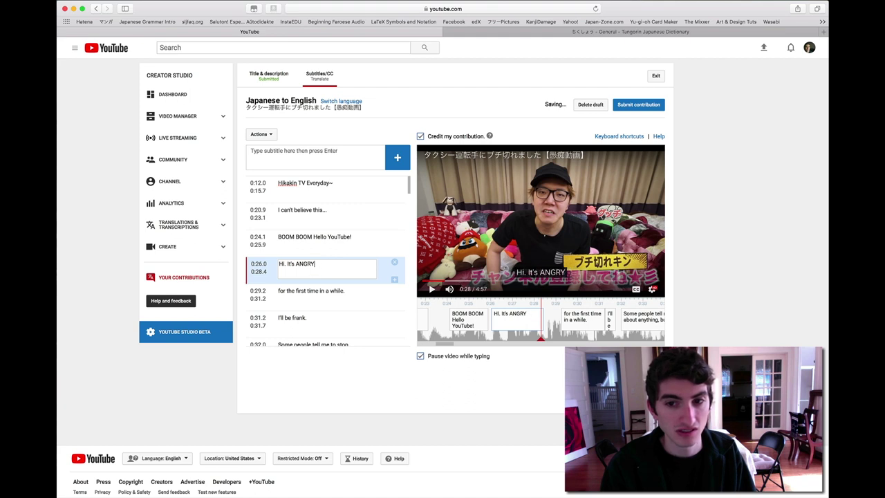
type("Hikakin")
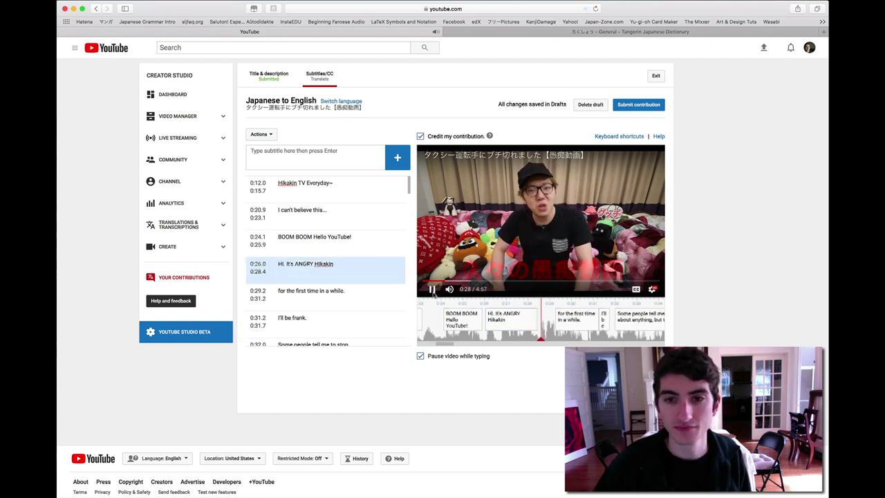
- Retime "for the first time in a while." to 0:28.5–0:30.7 and reword it as "It's been a while since I've done one of these rant videos"
key("shift+Down")
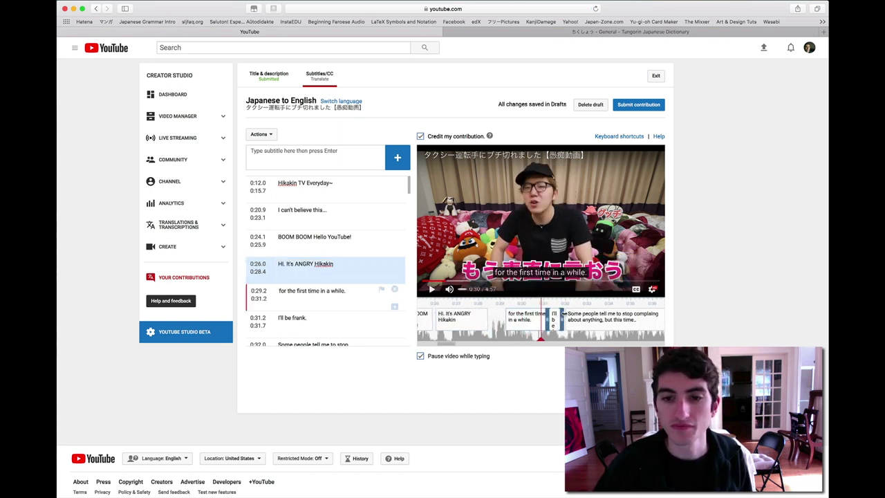
key("super+z")
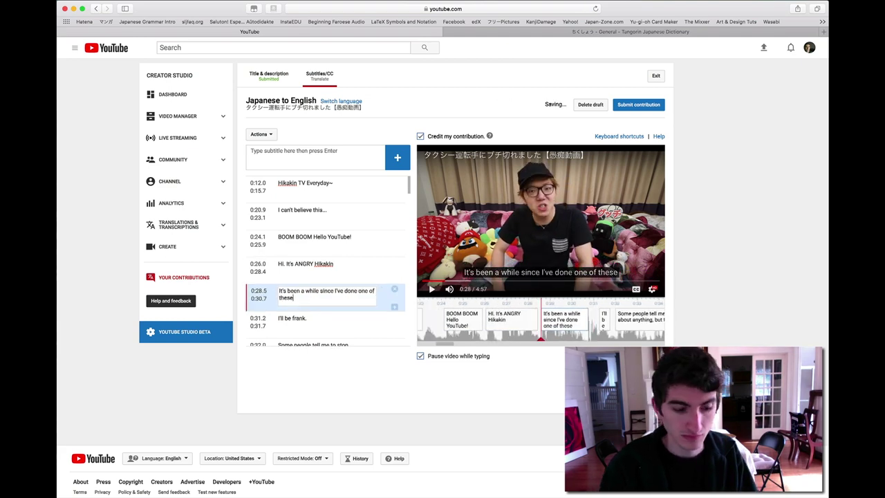
type("rant videos")
- Play back the end of the rant videos subtitle through to the "I'll be frank." subtitle
key("shift+Down")
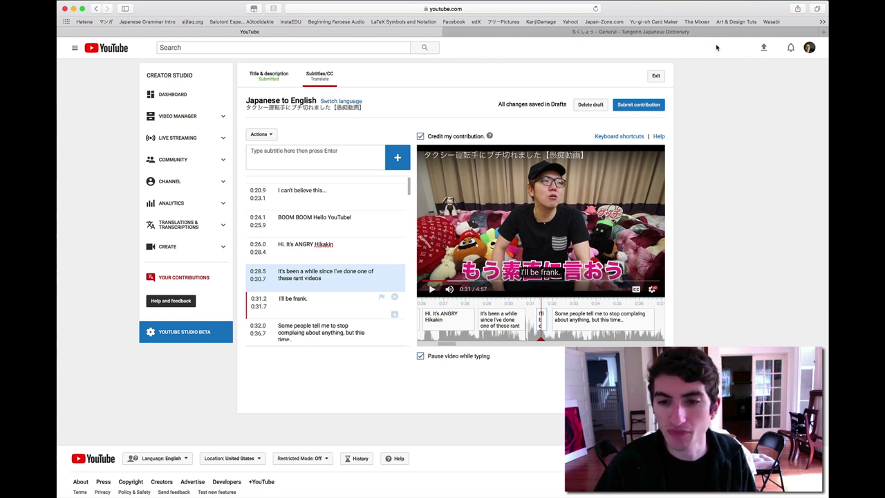
left_click_drag(551, 304, 565, 304)
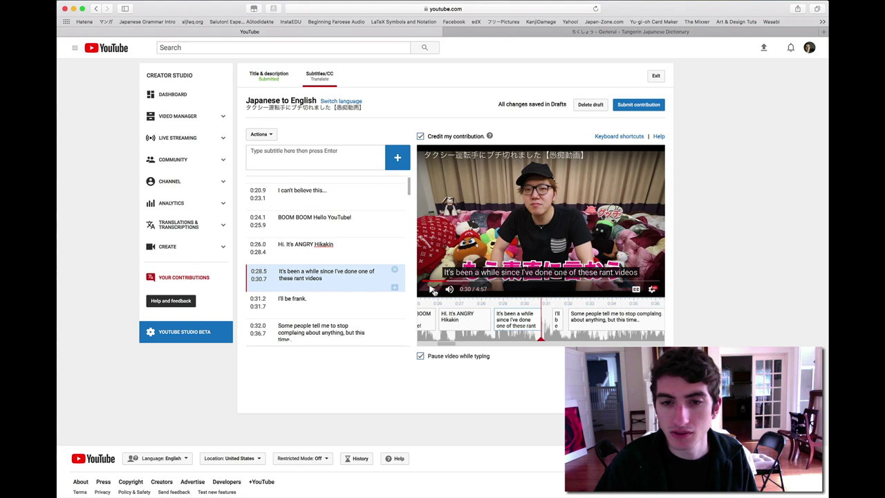
left_click(433, 289)
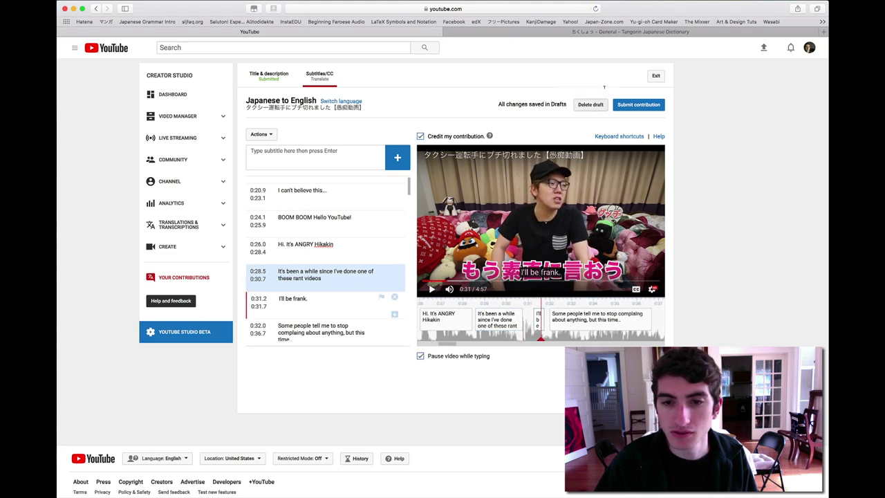
- Switch to the Tangorin dictionary and look up 素直に, followed by 素直 without the particle
left_click(572, 33)
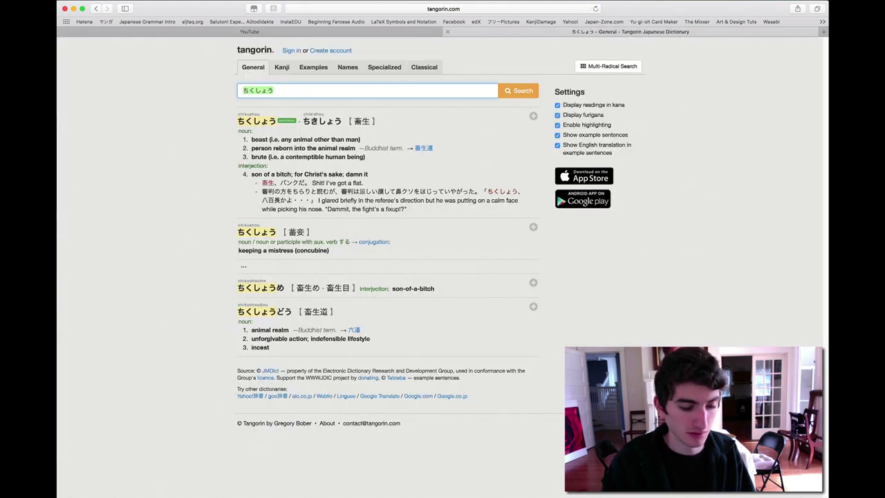
type("sunaoni")
key("Return")
key("Return")
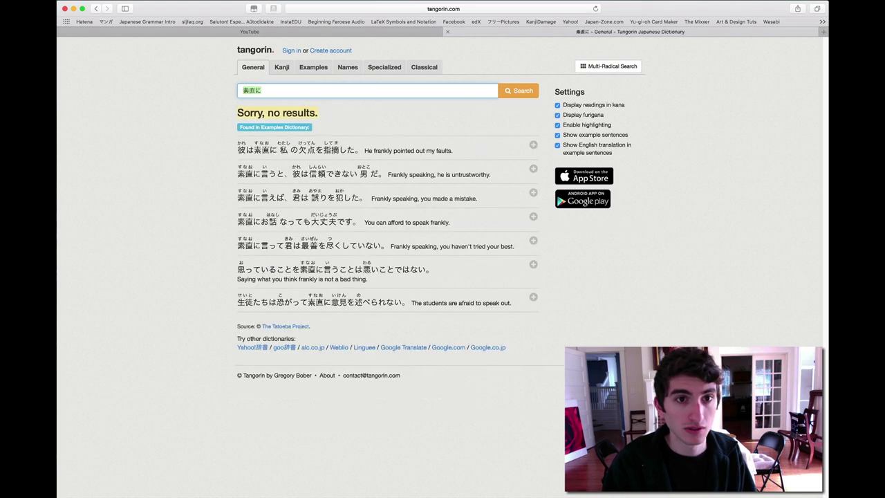
key("Right")
key("BackSpace")
key("Return")
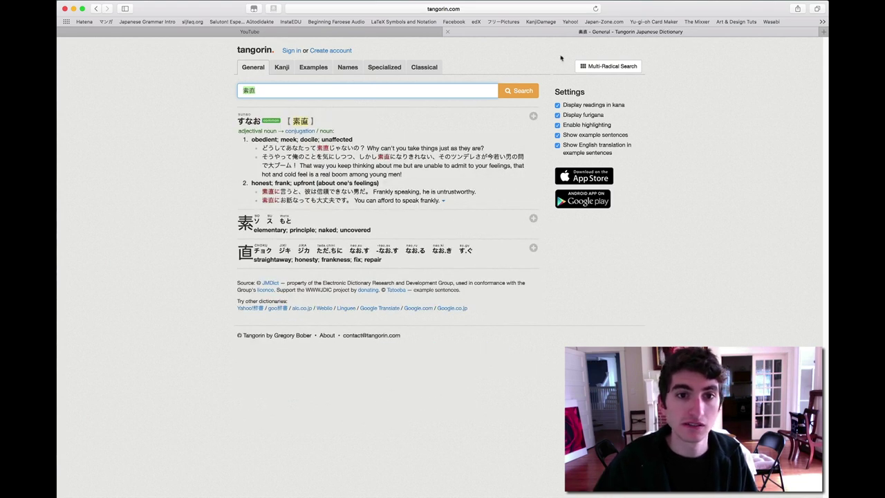
- Back in the YouTube subtitle editor, retime "I'll be frank." to 0:30.7–0:31.6 and replace its text with "I'll just go for it"
left_click(379, 35)
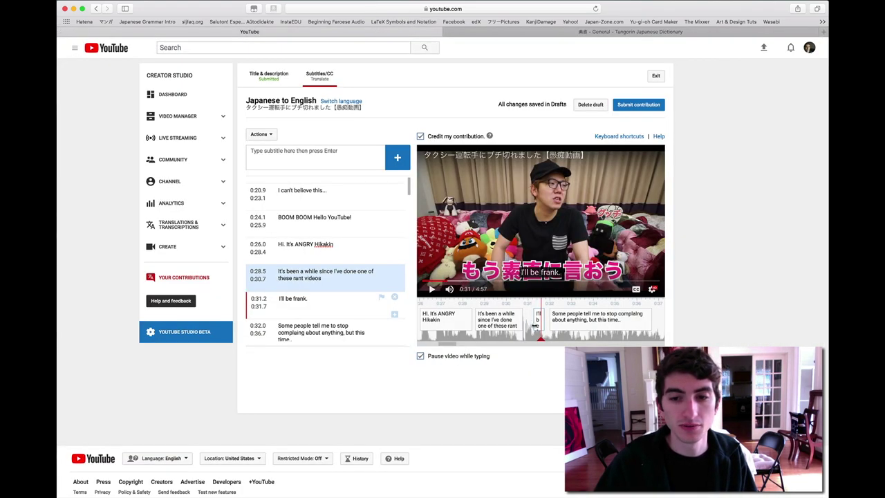
left_click_drag(534, 325, 524, 325)
key("ctrl+Tab")
key("ctrl+Tab")
left_click(428, 291)
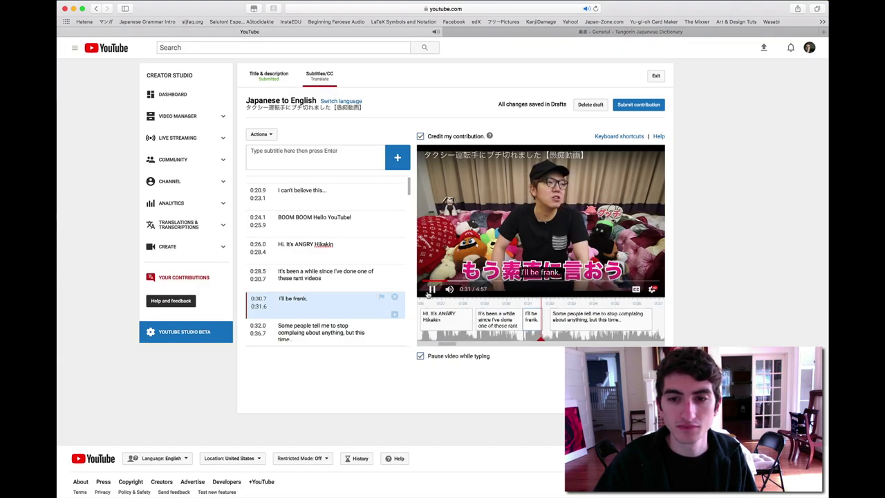
key("super+a")
type("I'll just go for it")
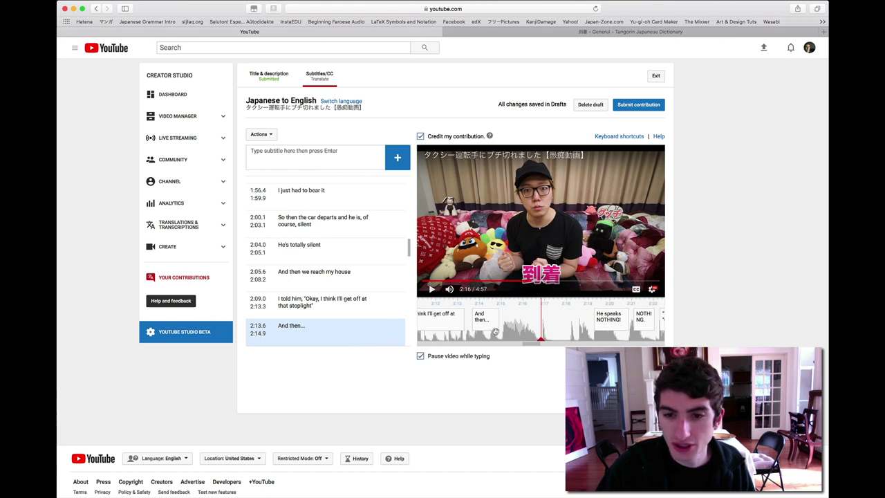
- Insert a new subtitle after "And then...", time it to 2:16.8–2:18.1 and enter "< We've arrived >" as its text
left_click(394, 340)
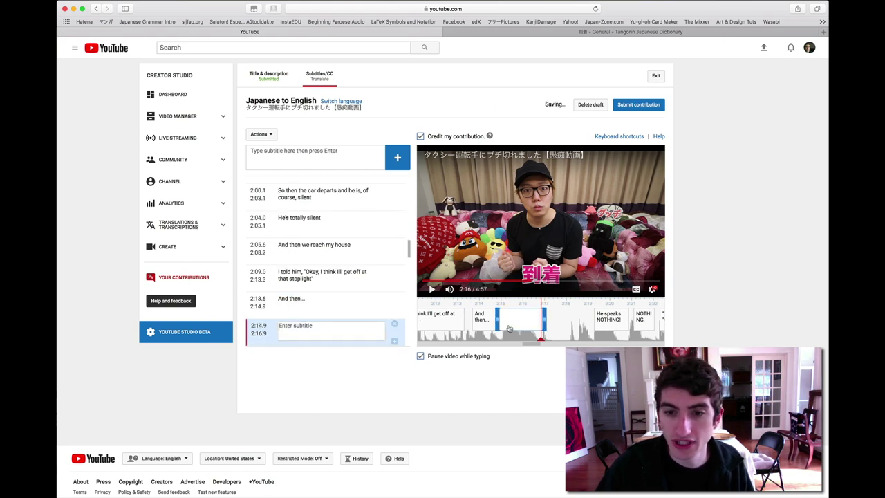
left_click_drag(517, 327, 567, 323)
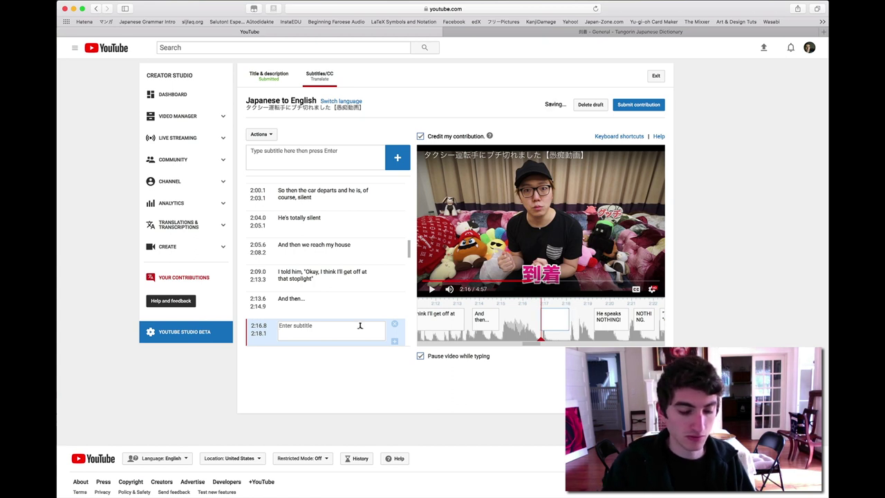
type("<")
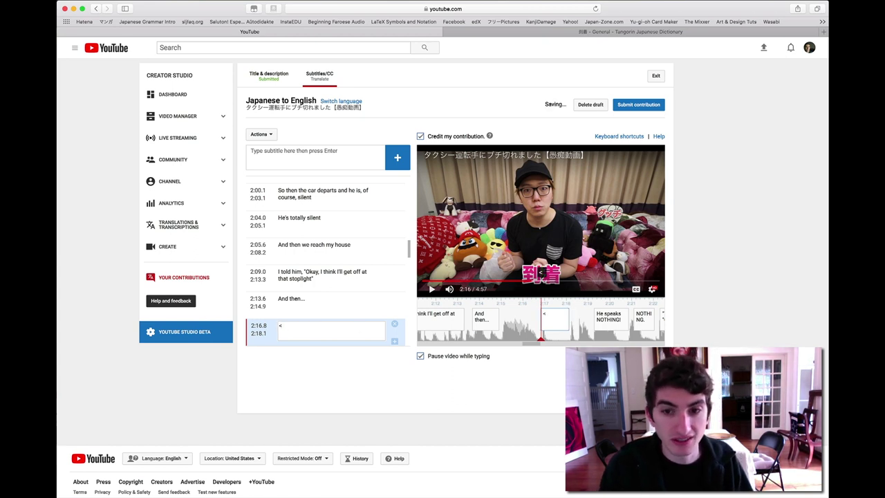
type(" W")
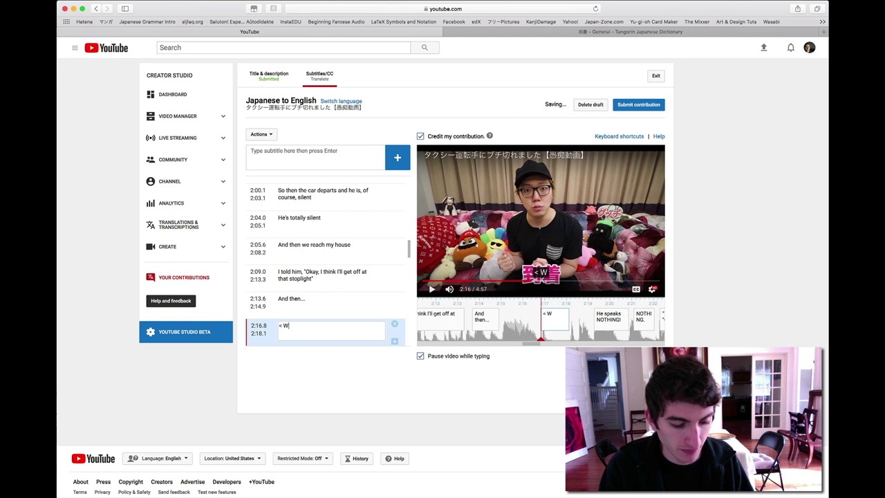
type("e've arrived")
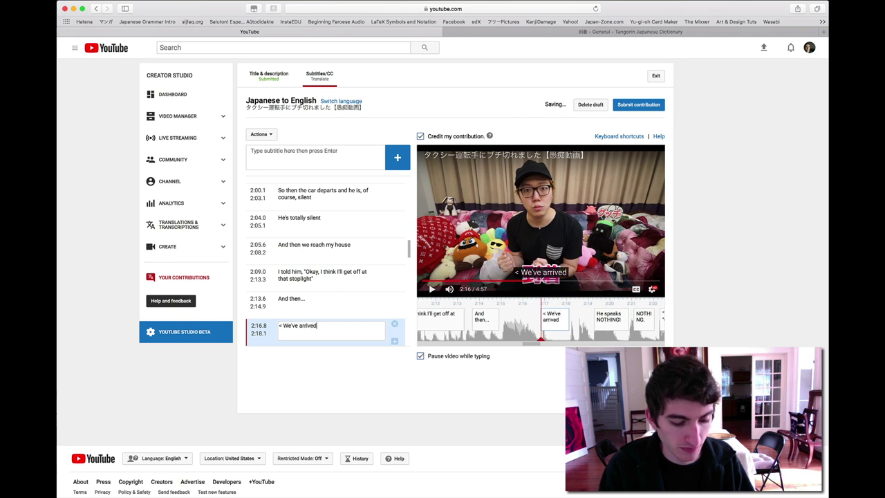
type(" >")
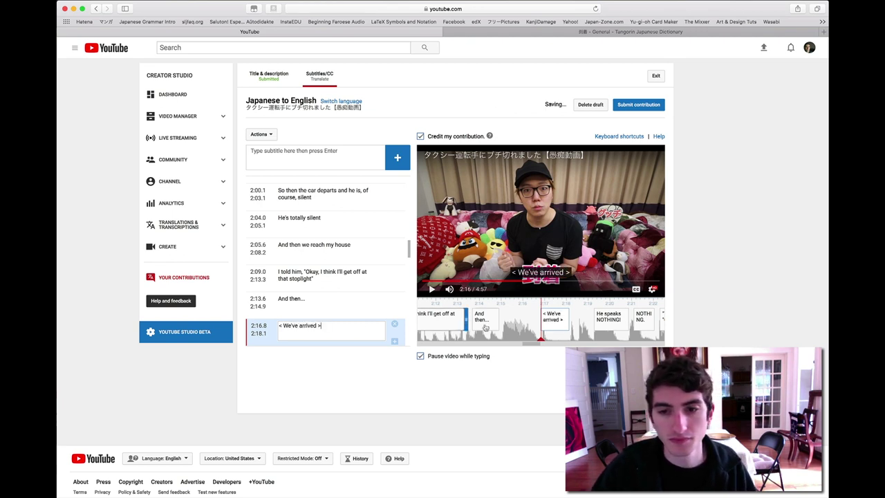
key("Return")
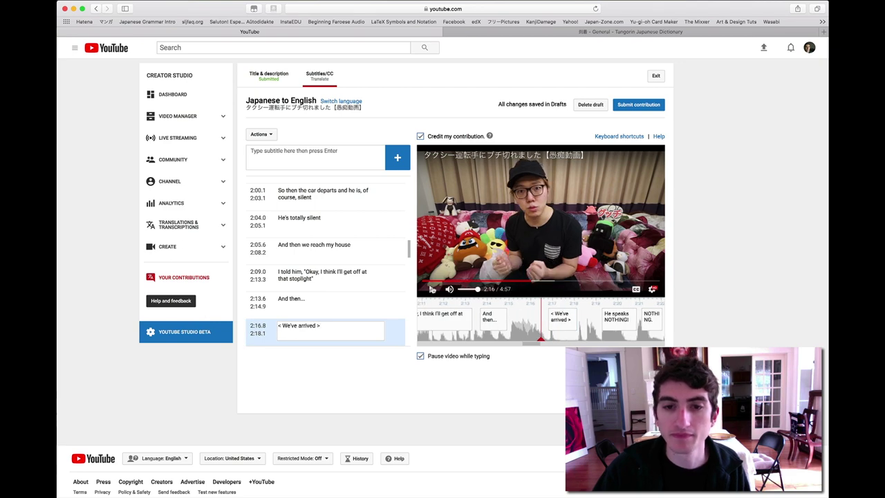
- Enter the subtitles "< Payment time >" at 2:18.2–2:18.9 and "thank you for listening to my grumbling" at 4:19.2–4:22.6
type("< Payment time >")
key("Return")
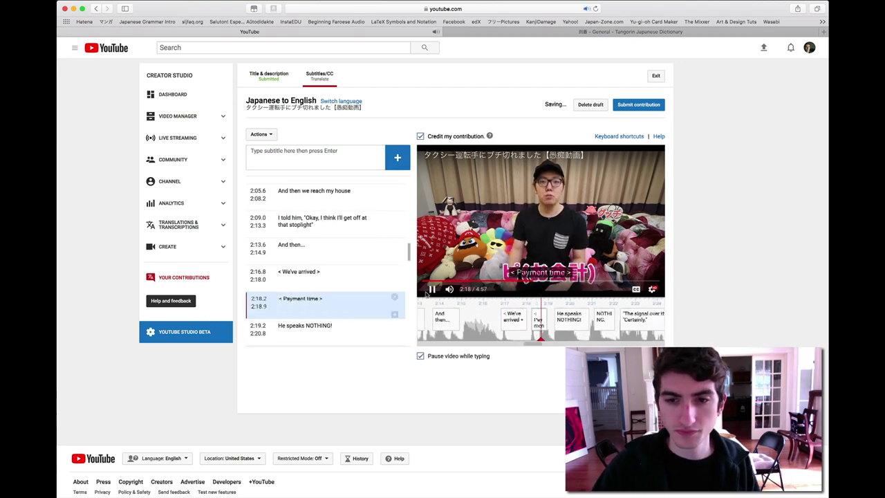
type("thank you for listening to my grumbling")
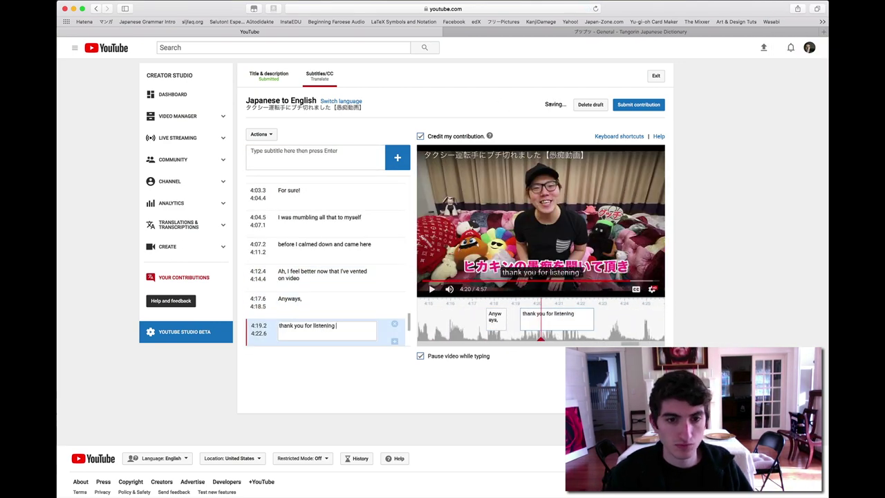
key("Return")
- Check 限る in the Tangorin dictionary and, back in YouTube, enter "And of course an iced late works wonders in winter" at 4:26.5–4:29.7
key("ctrl+Tab")
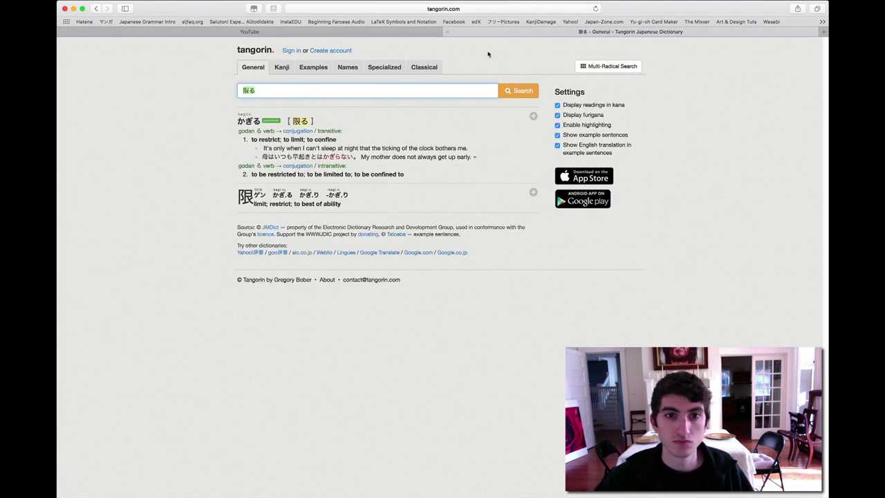
key("ctrl+shift+Tab")
type("And of course an iced late works wonders in winter")
key("Return")
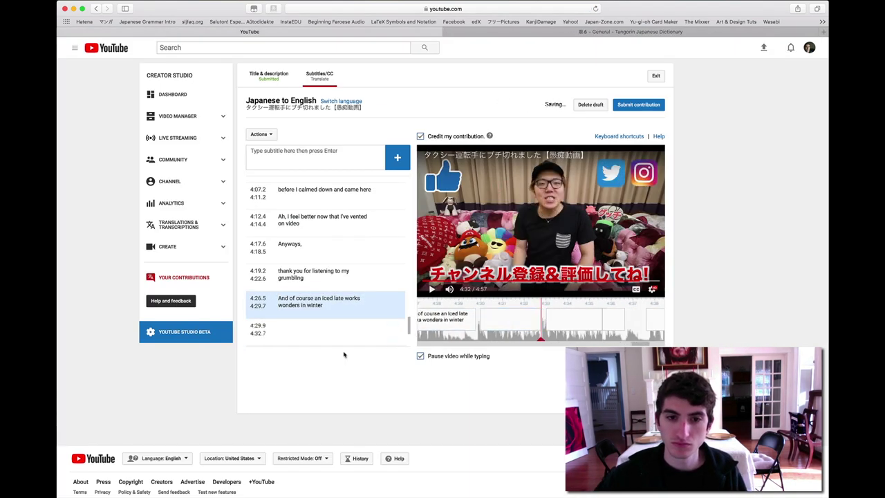
- Enter the subtitles "Please like and subscribe!" at 4:30.2, "I'm also on Twitter and Instagram" at 4:33.0 and "Thanks for watching!" at 4:37.6
type("Please like and subscribe!")
key("Return")
type("I'm also on Twitter and Instagram")
key("Return")
type("Thanks for watching!")
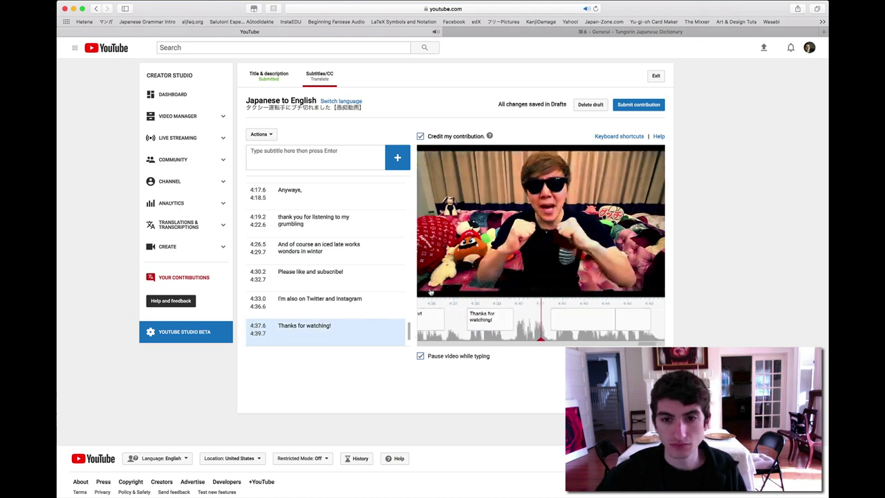
- Add the subtitles "It's Rock-Paper-Scissors Time!" at 4:39.8–4:41.3 and "Here I go!" at 4:41.6–4:42.6
left_click(336, 157)
type("It's Rock-Paper-Scissors Time!")
key("Return")
type("Here I go!")
key("Return")
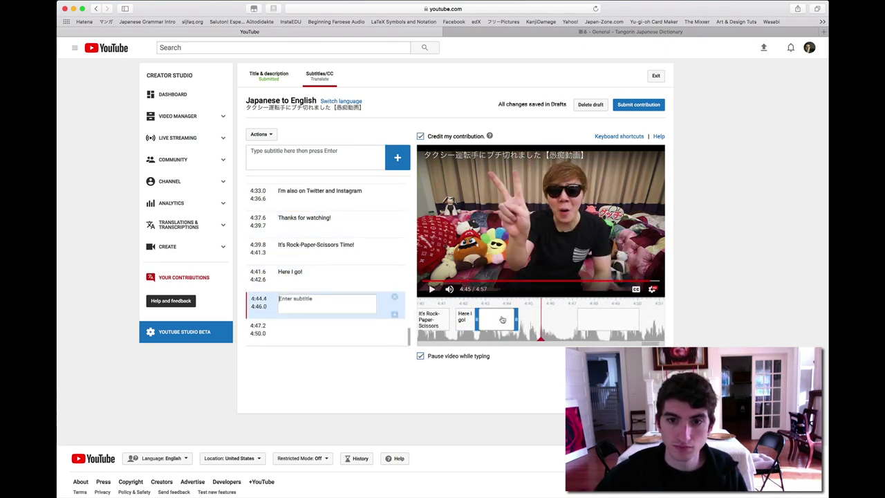
- Enter the closing subtitles "Rock, paper, scissors" at 4:42.7, "SHOOT" at 4:45.4, "Bye!" at 4:47.0 and "Subscribe, subscribe, subscribe~" up to the video's end
type("Rock, paper, scissors")
key("Return")
type("SHOOT")
key("Return")
type("Bye!")
key("Return")
type("Subscribe, subscribe, subscribe~")
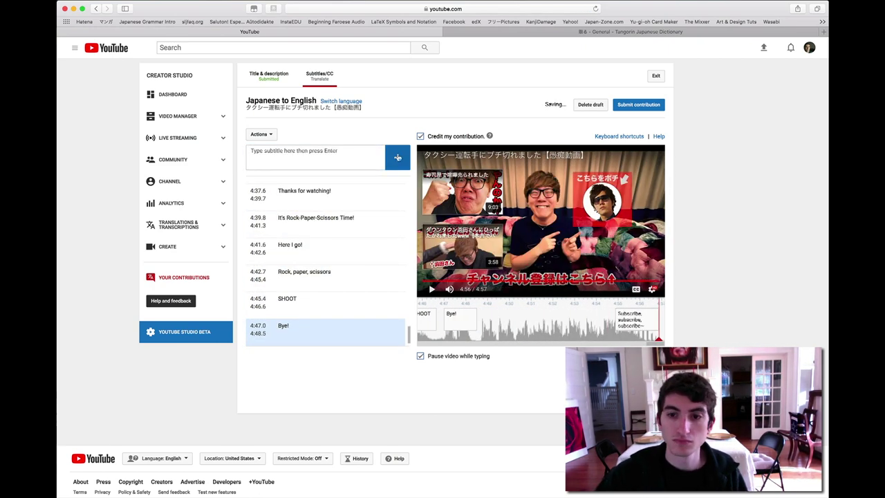
key("Return")
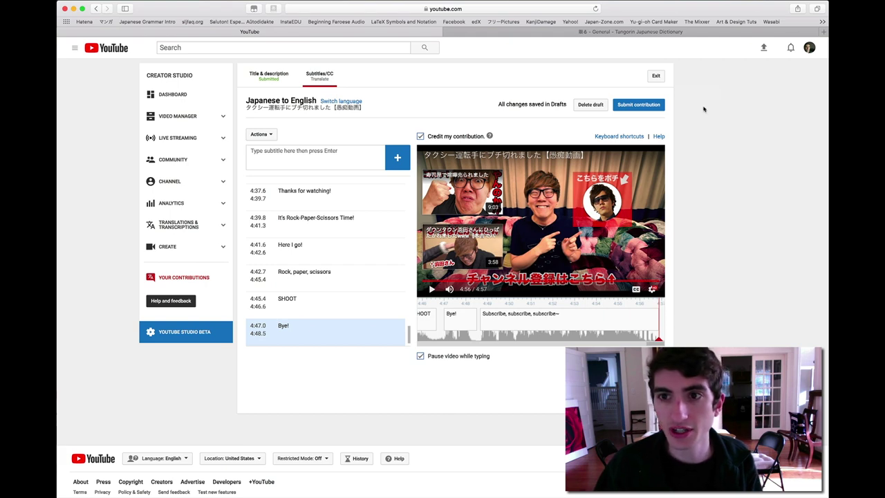
- Start submitting the finished English subtitle contribution
left_click(639, 107)
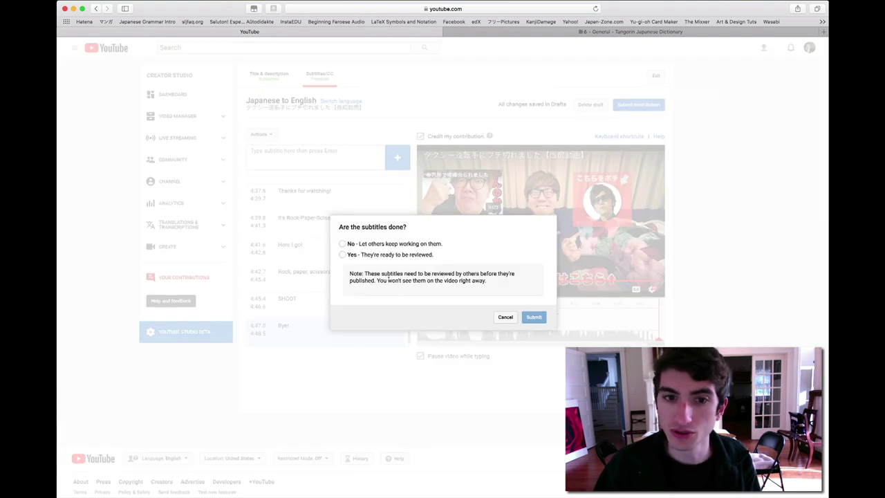